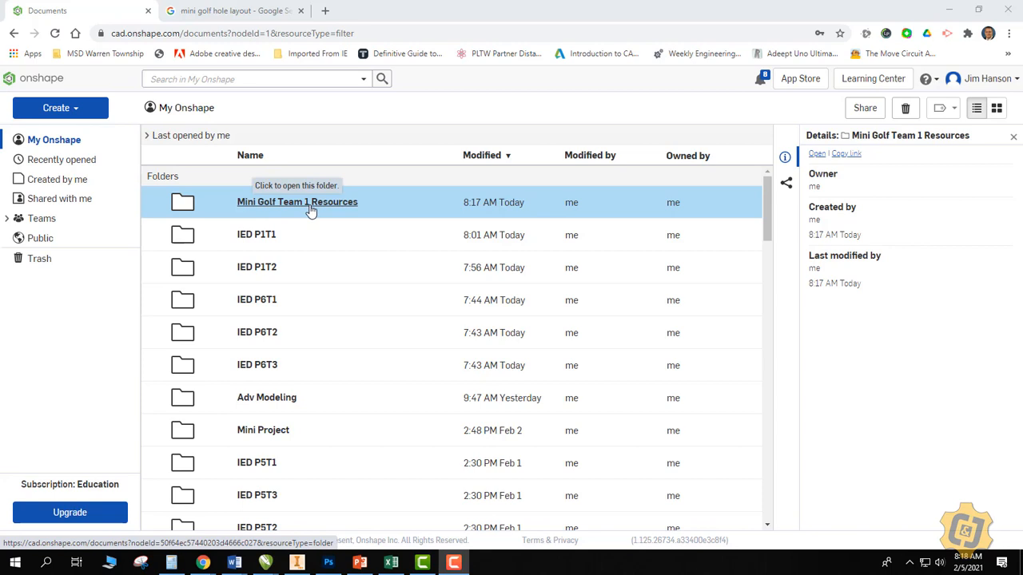
# Open the Mini Golf Team 1 Resources folder shared with the Mini Golf Team 1 team.
pyautogui.click(6, 219)
pyautogui.scroll(-2, 76, 320)
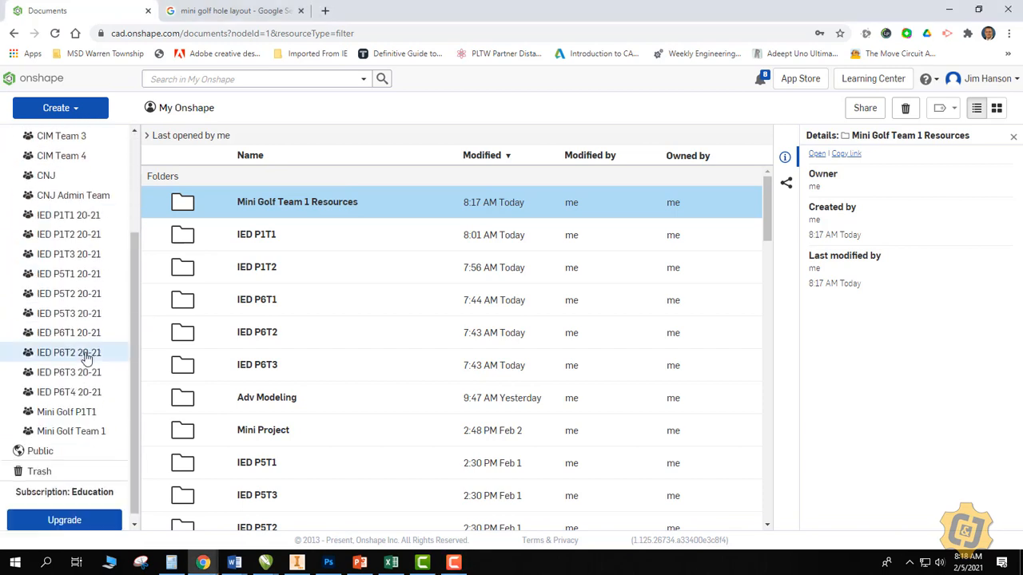
pyautogui.click(63, 428)
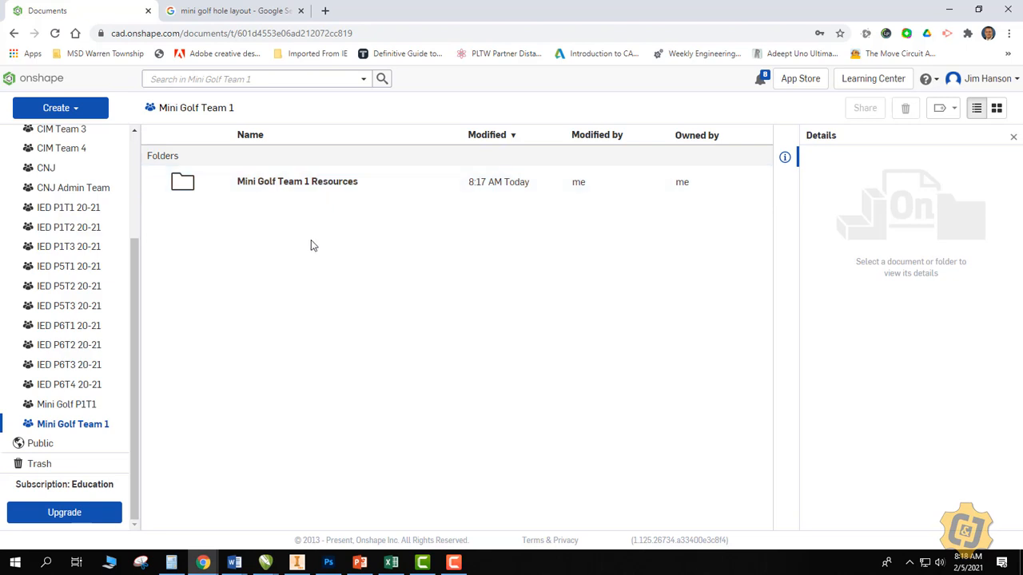
pyautogui.click(296, 186)
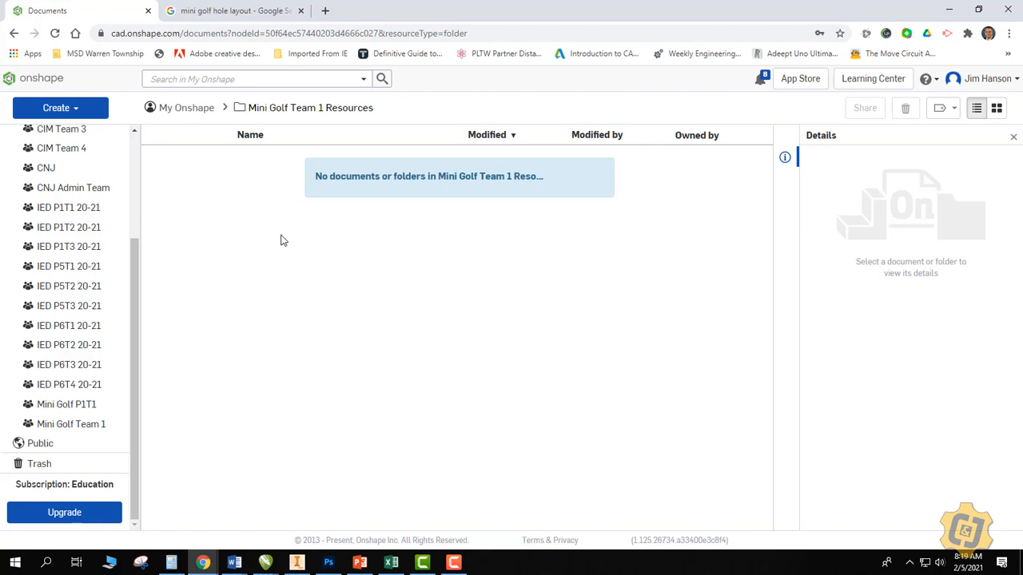
# Create a new document named "Course Layout Concepting" in the team's resources folder.
pyautogui.click(79, 109)
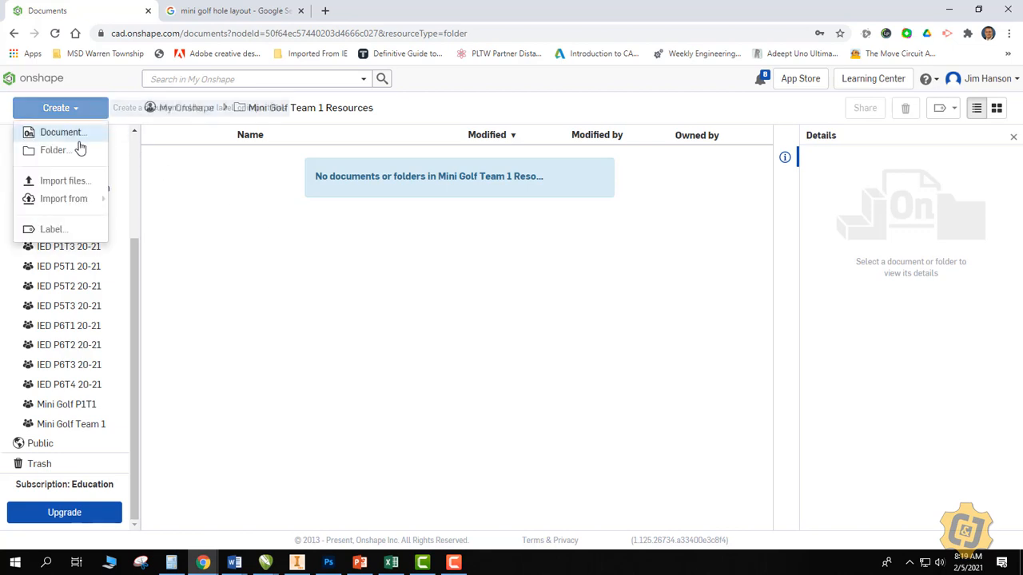
pyautogui.click(64, 133)
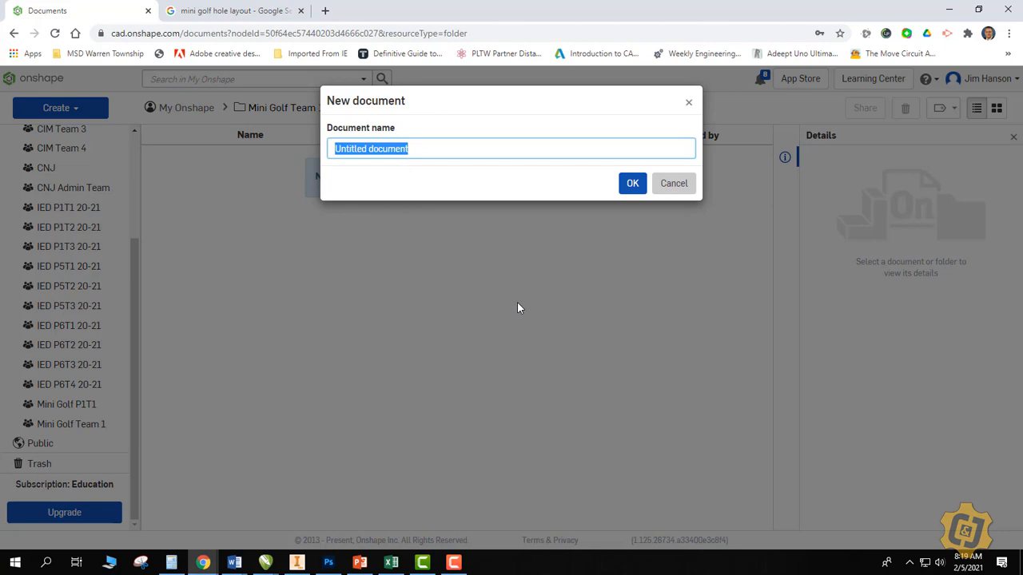
pyautogui.write('Course Layout Concepting')
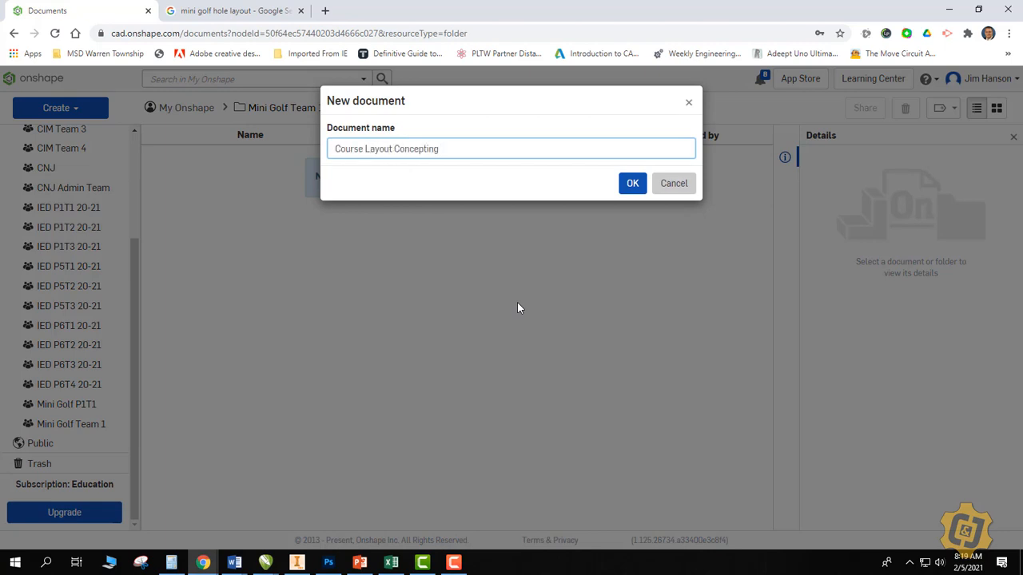
pyautogui.press('Return')
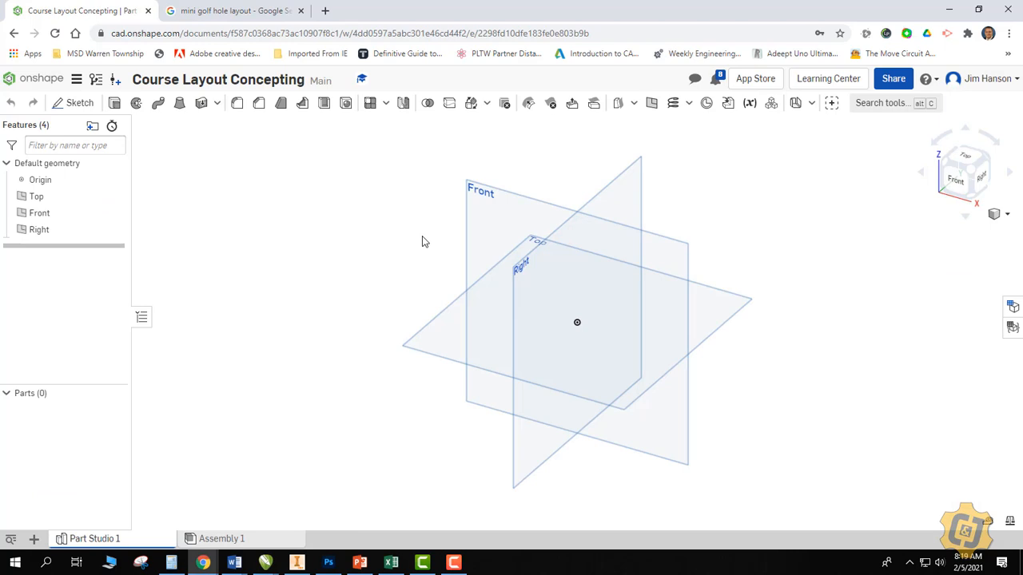
# Check the Mini Golf Team 1 Resources folder through the team's listing and reopen the Course Layout Concepting document from it.
pyautogui.click(36, 80)
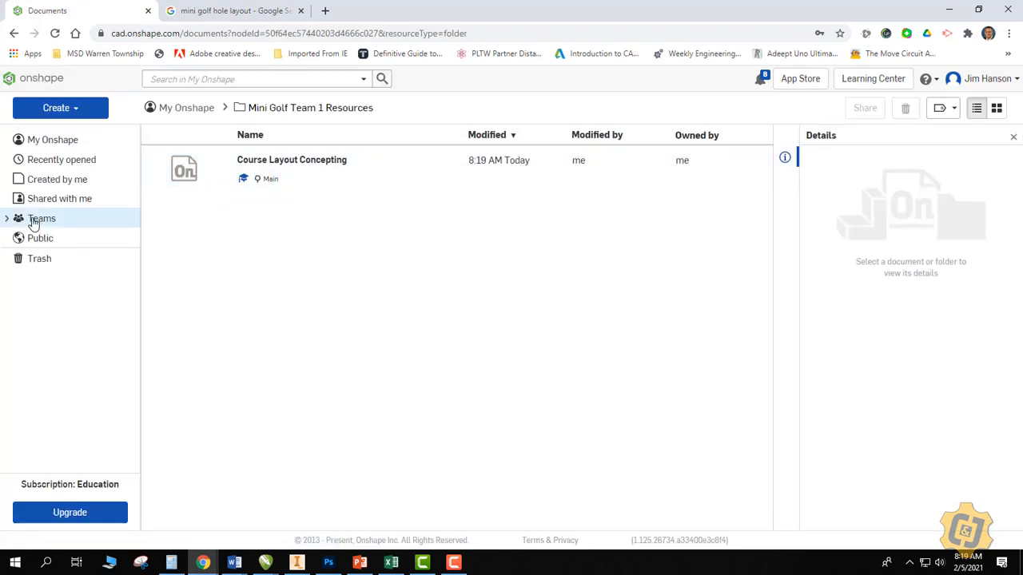
pyautogui.click(40, 218)
pyautogui.scroll(-3, 103, 279)
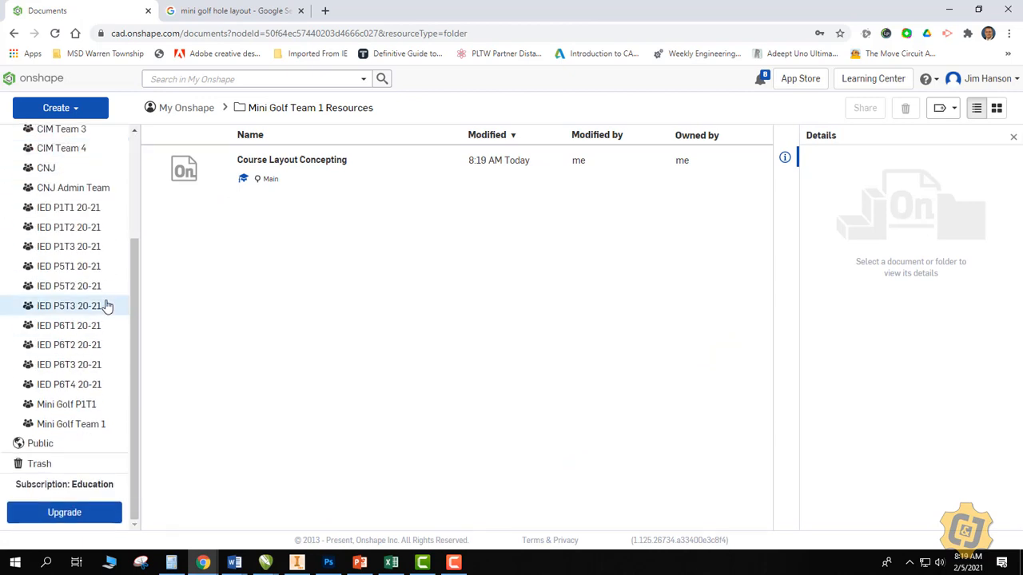
pyautogui.click(55, 432)
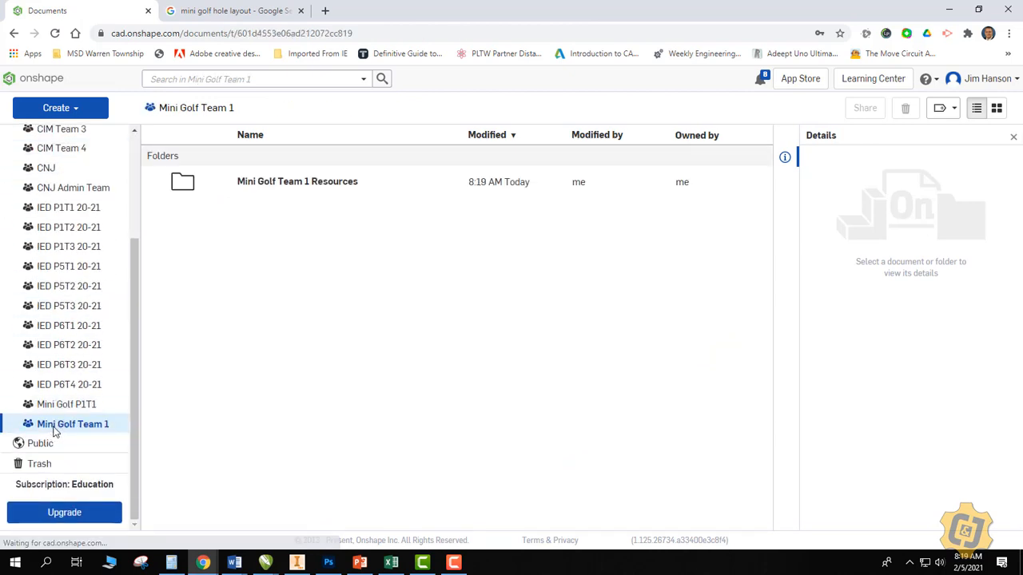
pyautogui.click(320, 182)
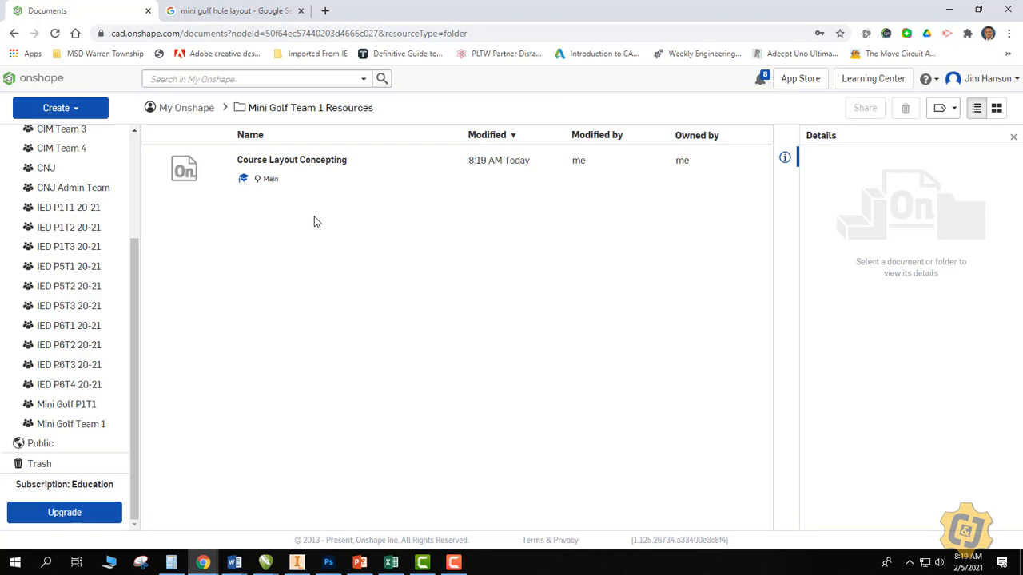
pyautogui.click(318, 169)
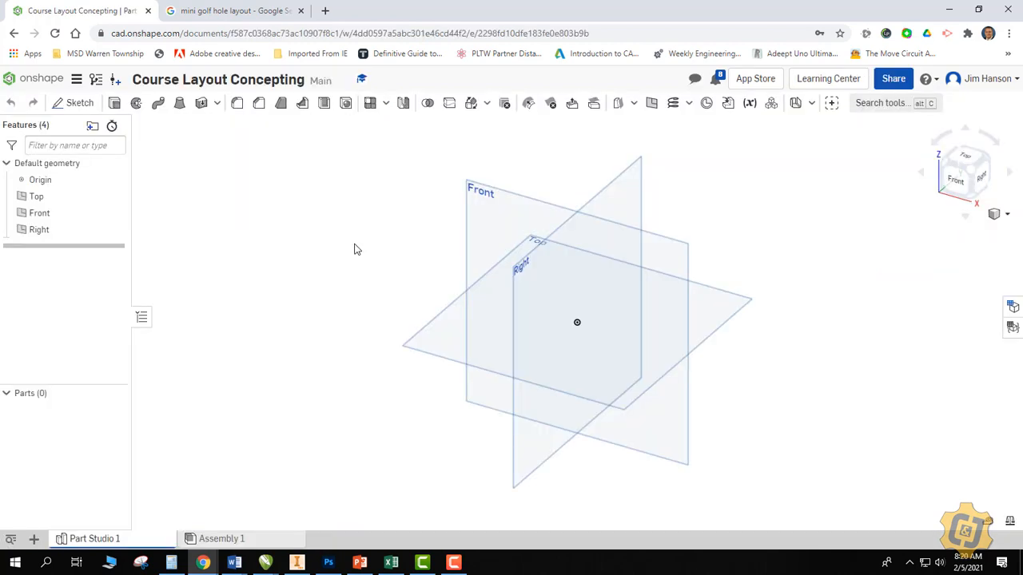
# Start a new sketch on the Top plane and view it straight on.
pyautogui.click(83, 106)
pyautogui.click(427, 336)
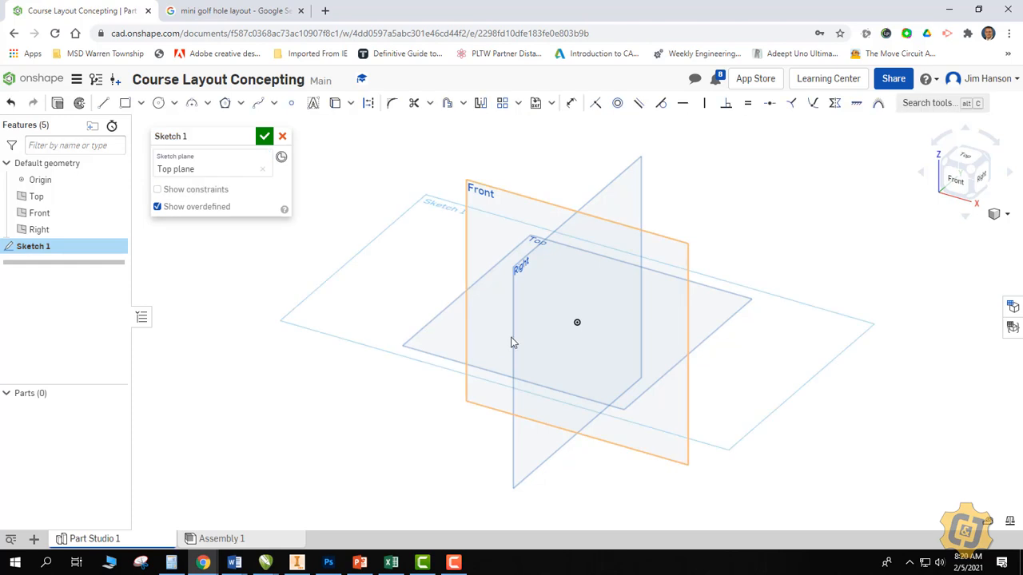
pyautogui.scroll(-3, 685, 298)
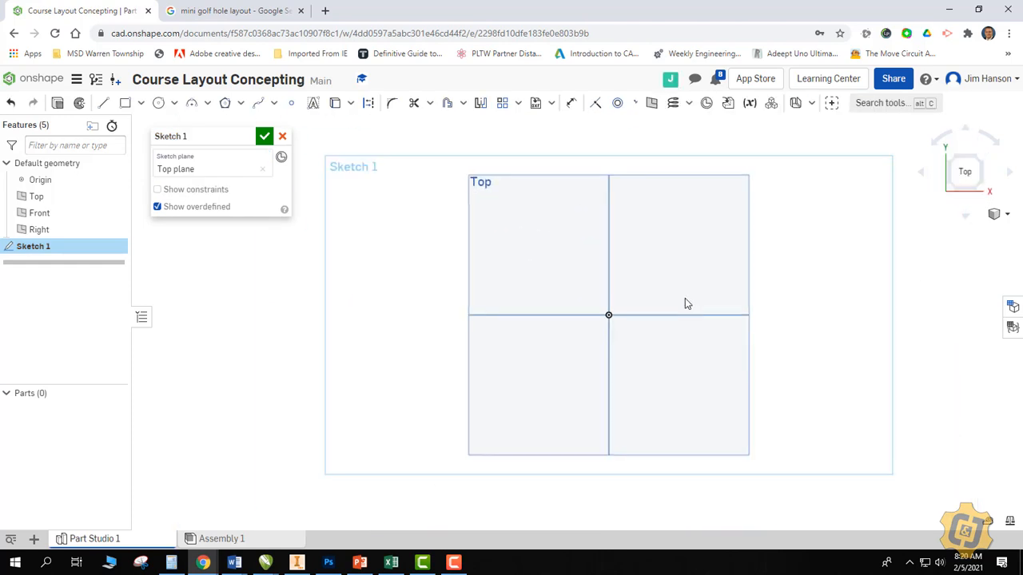
pyautogui.moveTo(685, 299); pyautogui.dragTo(639, 325, button='middle')
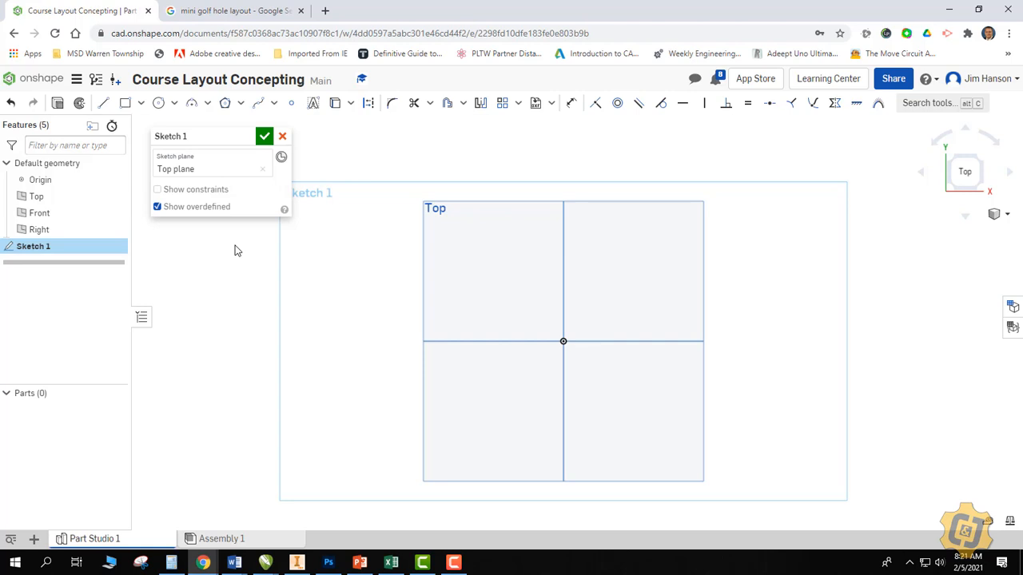
# Sketch a nearly square corner rectangle, about 1.42 wide by 1.44 high, beside the upper-left edge of the Top plane.
pyautogui.click(126, 106)
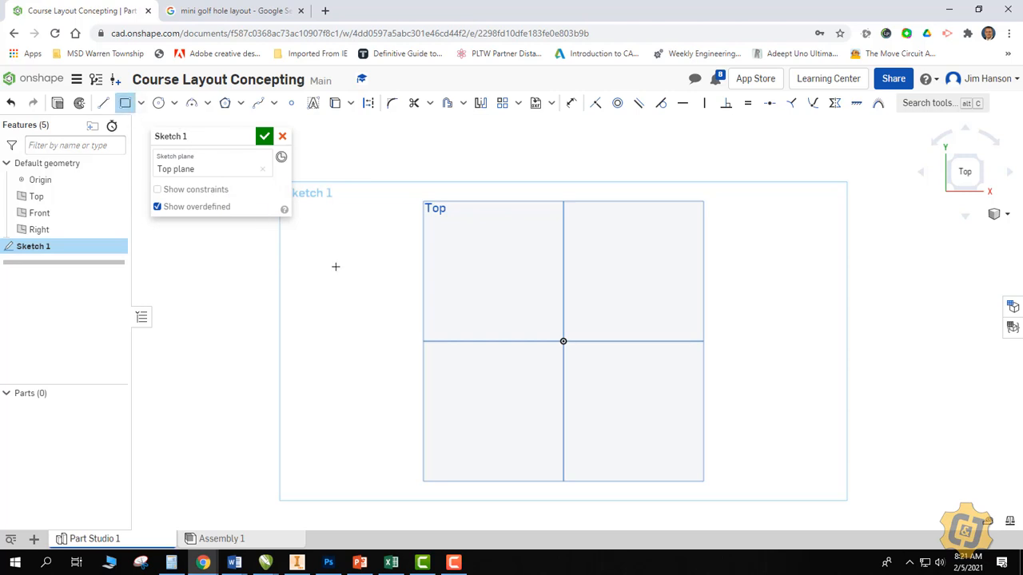
pyautogui.click(352, 230)
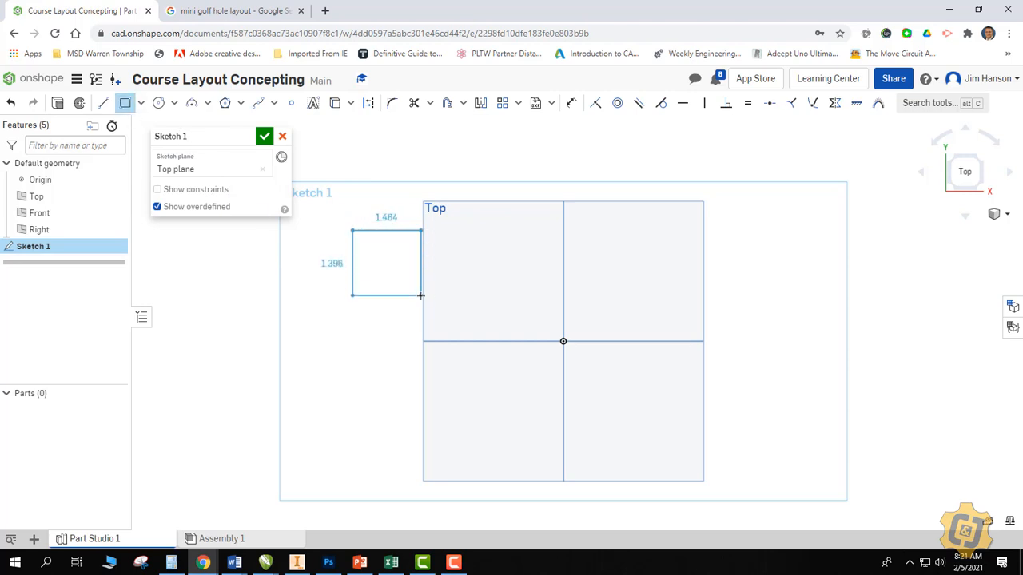
pyautogui.click(419, 297)
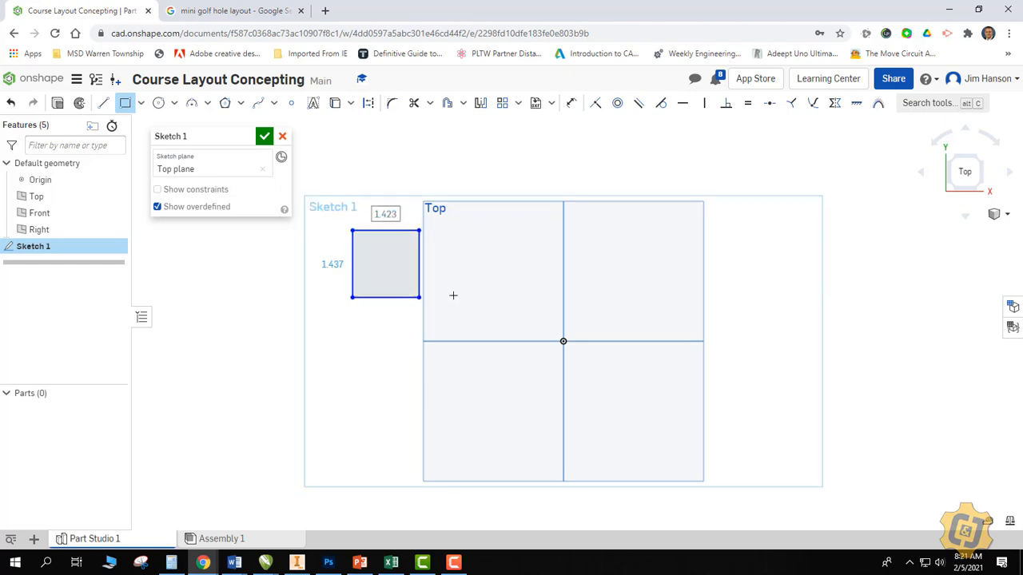
pyautogui.moveTo(452, 295); pyautogui.dragTo(461, 309, button='middle')
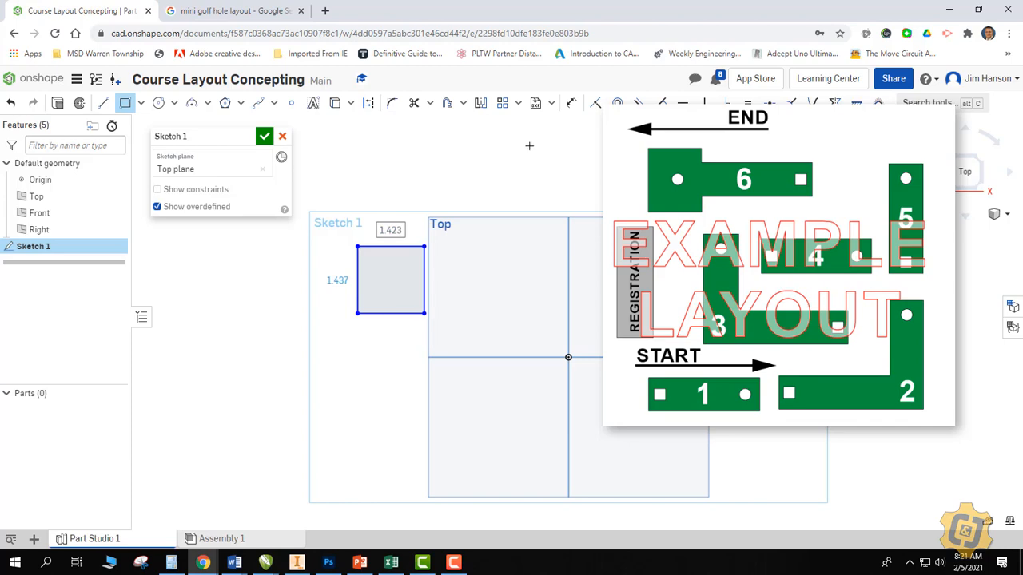
# Sketch an L-shaped hole from a long horizontal rectangle across the origin and a rectangle about 1.12 by 1.00 above its right end.
pyautogui.moveTo(572, 258); pyautogui.dragTo(492, 254, button='middle')
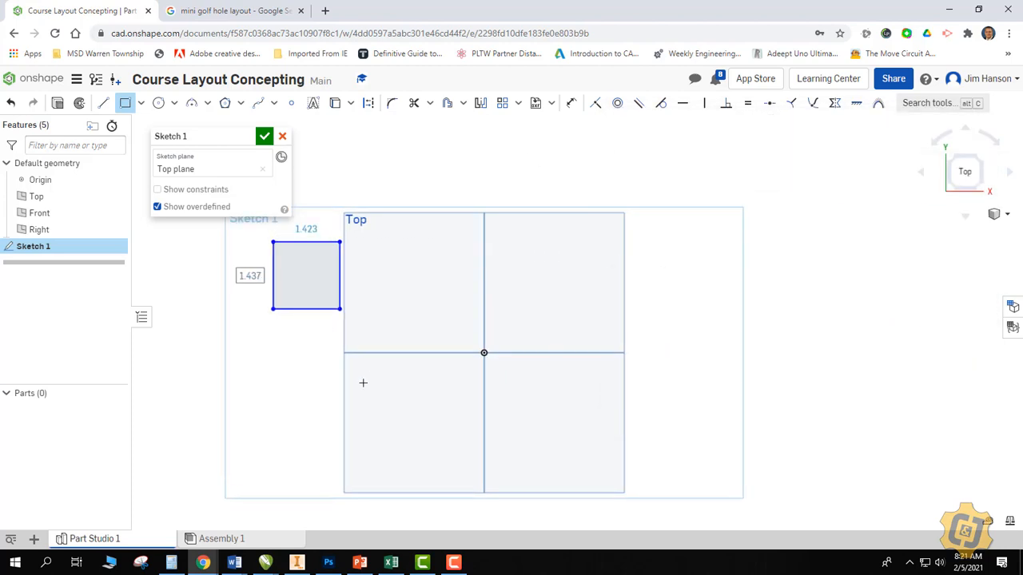
pyautogui.click(363, 383)
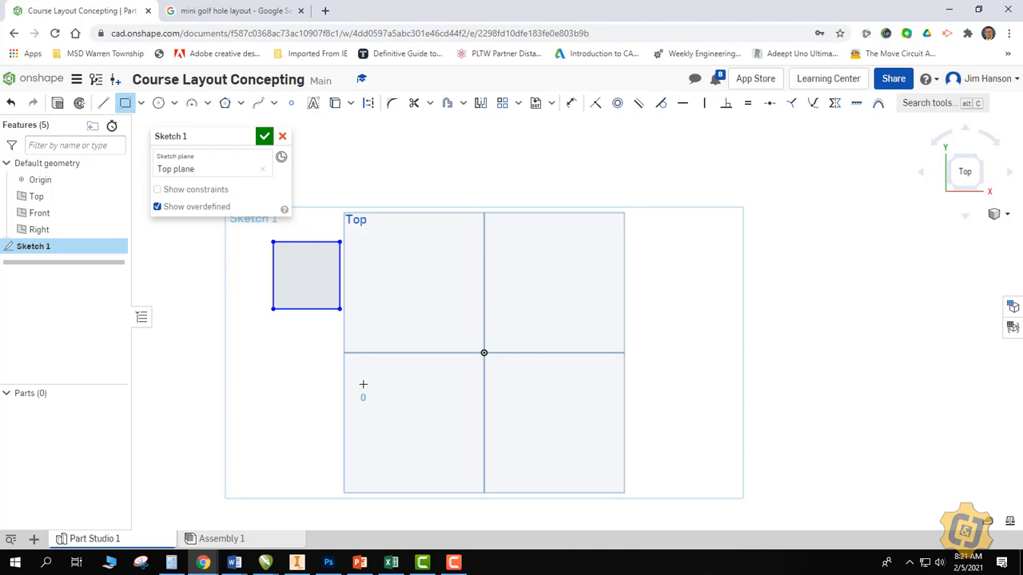
pyautogui.click(529, 337)
pyautogui.click(529, 337)
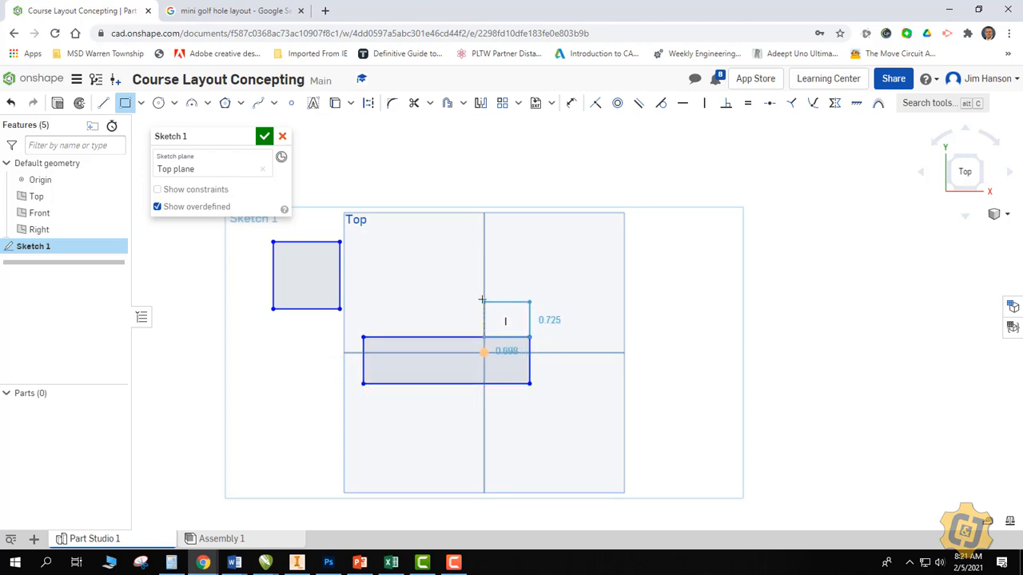
pyautogui.click(476, 290)
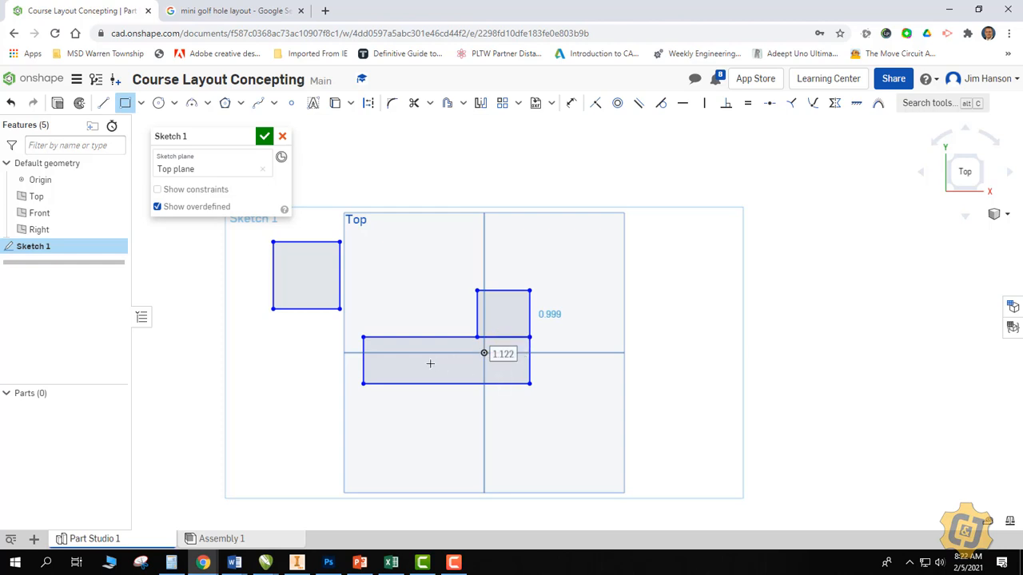
pyautogui.moveTo(596, 371); pyautogui.dragTo(600, 419, button='middle')
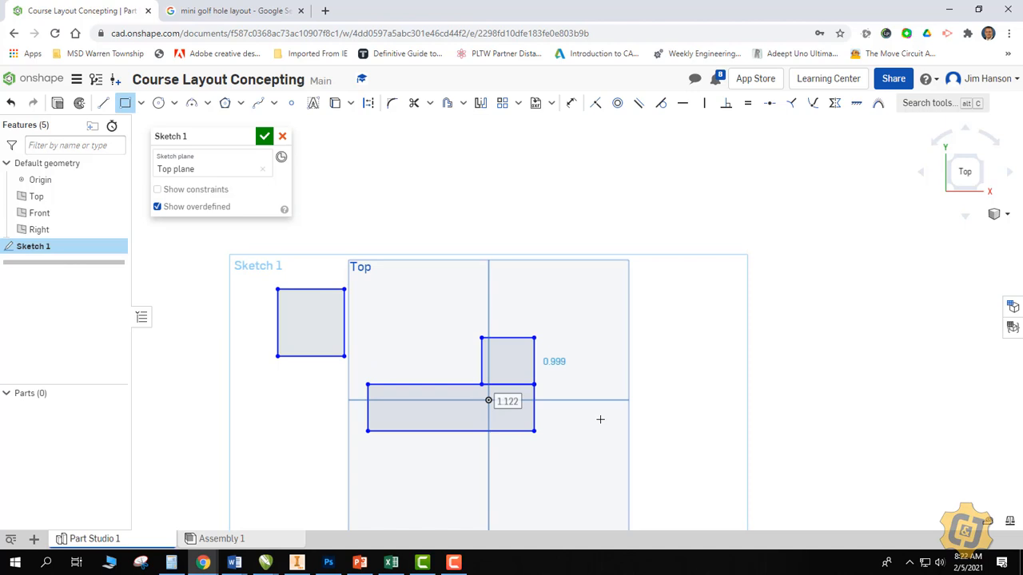
# Examine several example hole shapes in the Google image results for mini golf hole layouts, and return to the Onshape sketch.
pyautogui.click(264, 11)
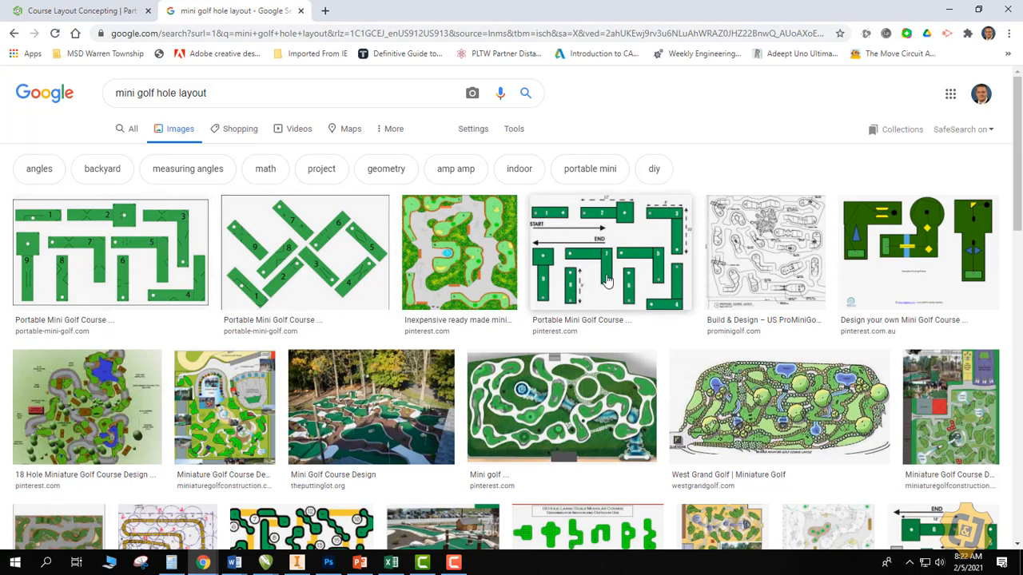
pyautogui.click(895, 269)
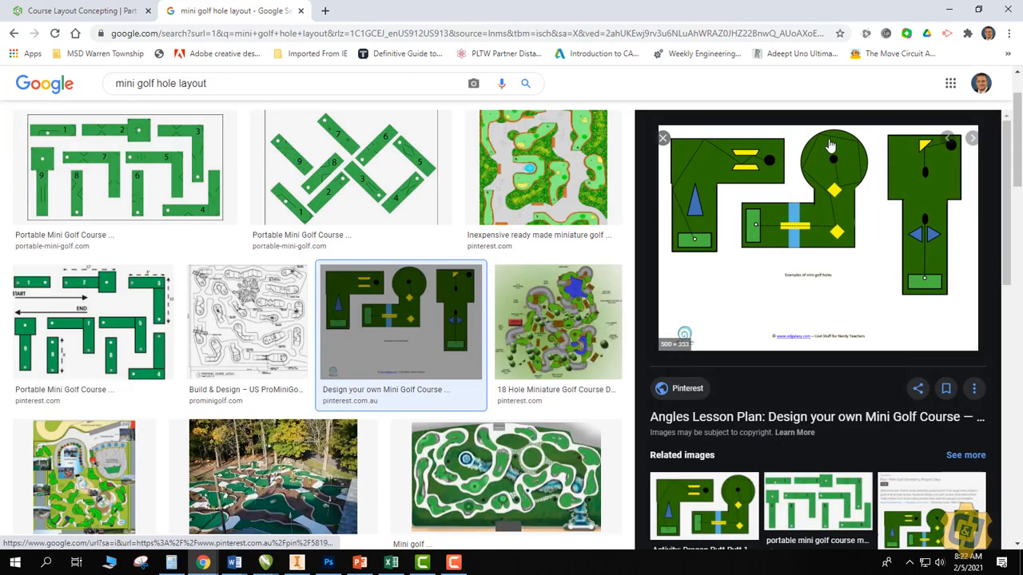
pyautogui.scroll(-4, 477, 338)
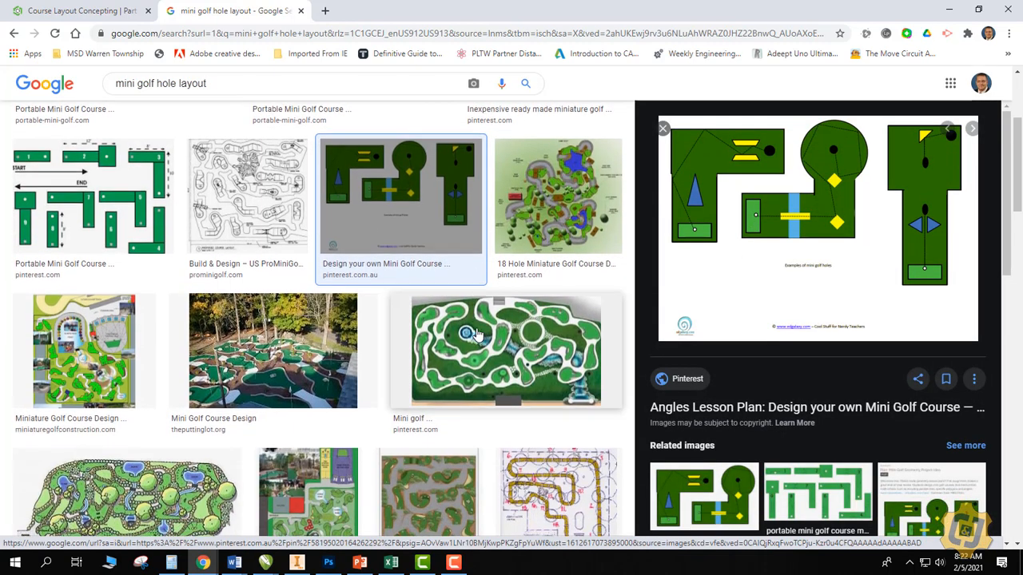
pyautogui.click(470, 497)
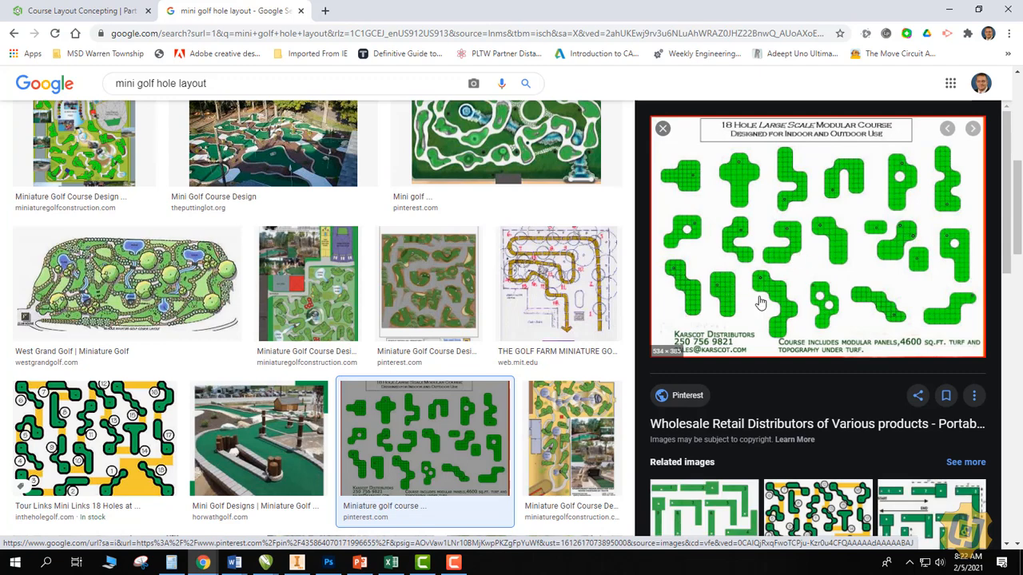
pyautogui.click(142, 452)
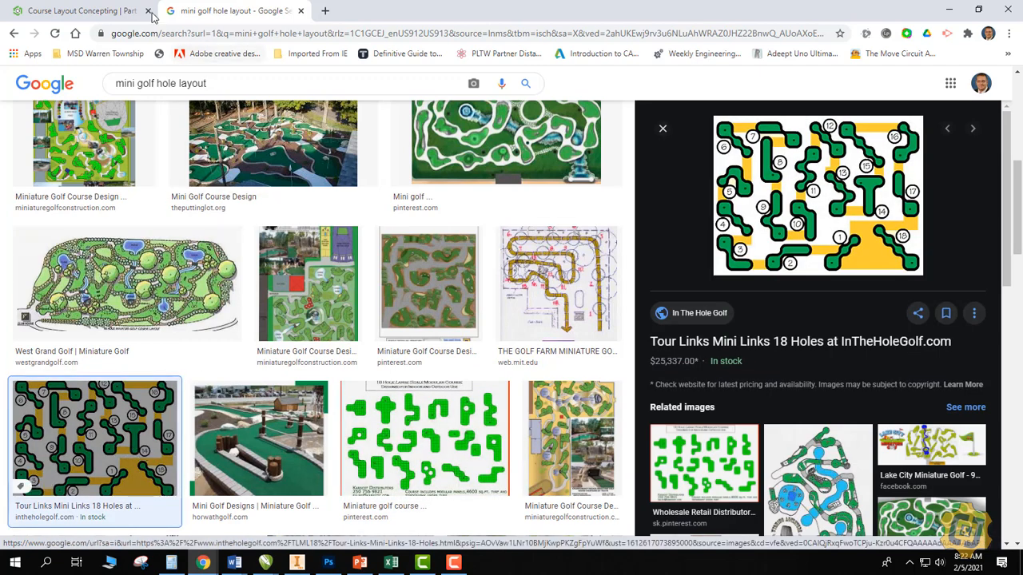
pyautogui.click(102, 8)
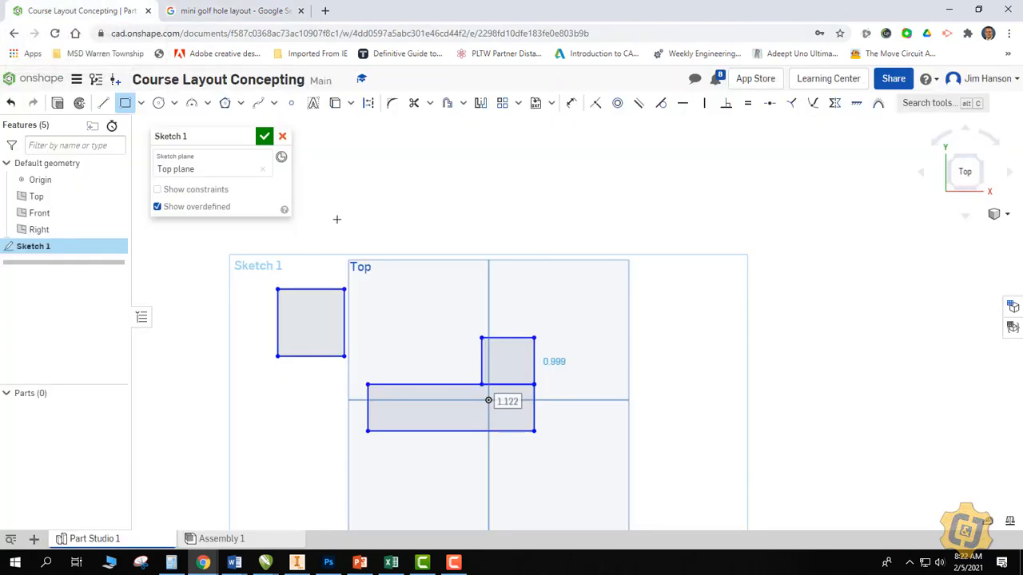
# Sketch a C-shaped hole above the L shape from three stacked rectangles, about 1.56 by 0.89, 1.03 by 1.98 and 2.18 by 0.79.
pyautogui.moveTo(337, 219); pyautogui.dragTo(287, 256, button='middle')
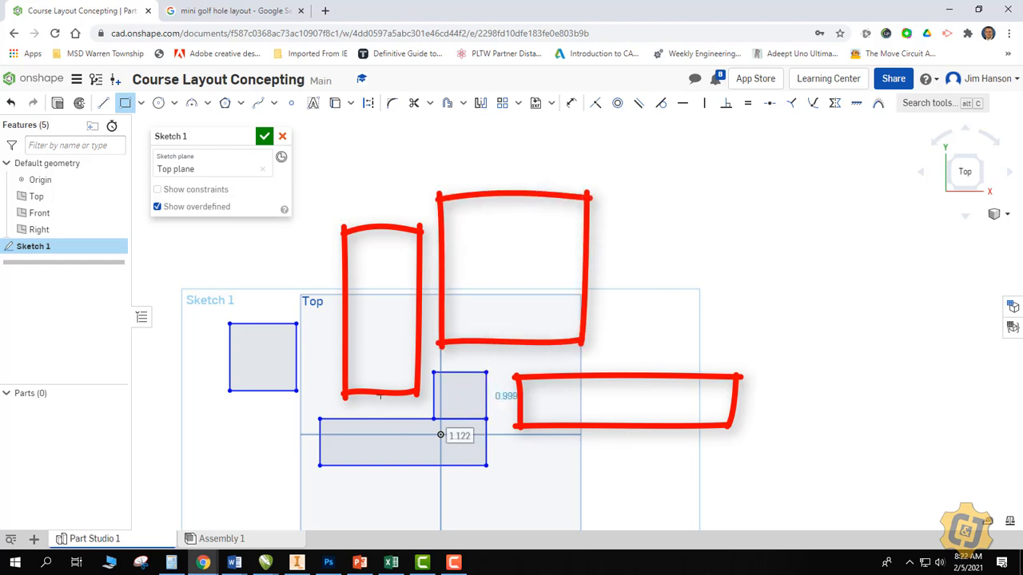
pyautogui.click(396, 393)
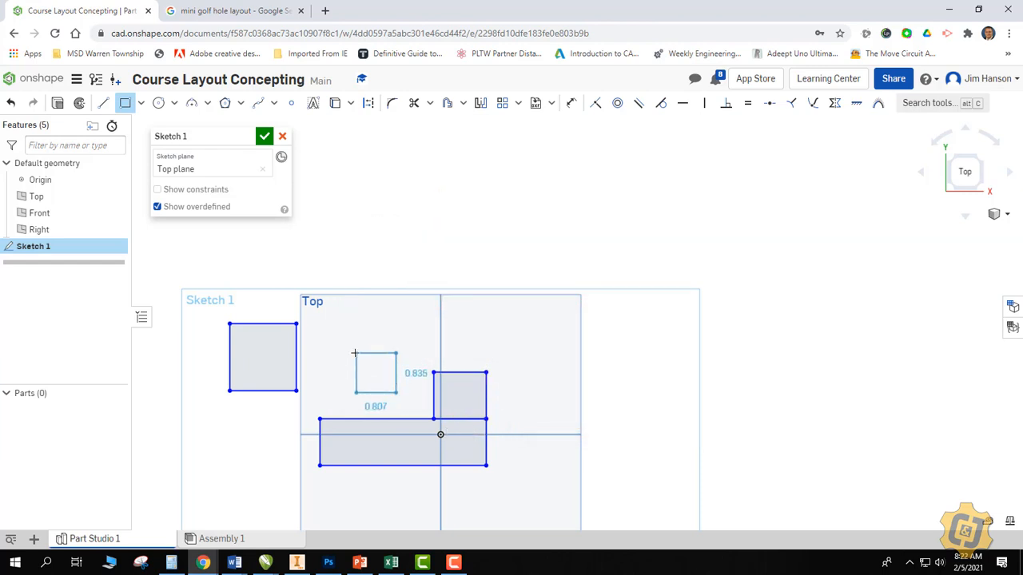
pyautogui.click(322, 351)
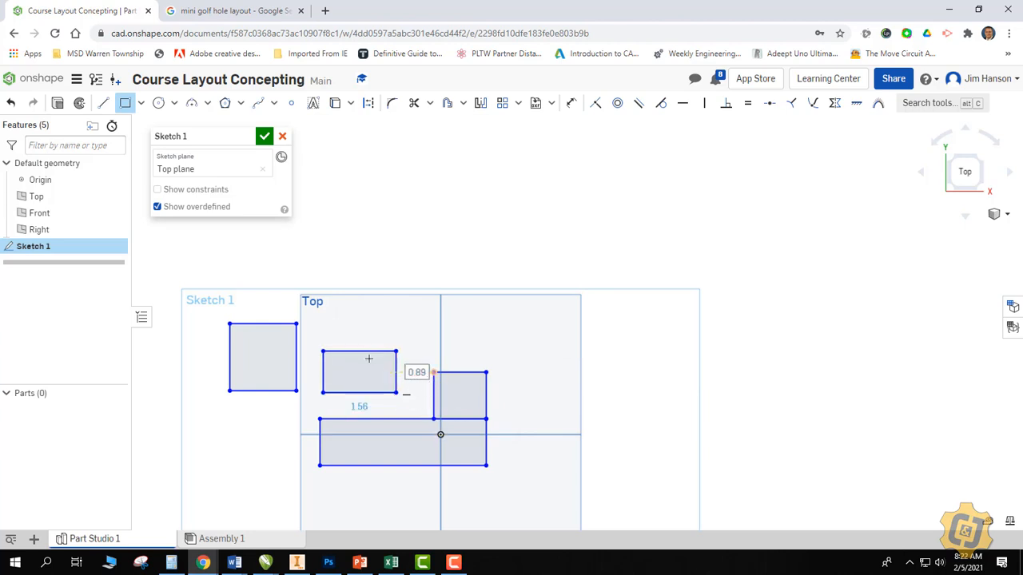
pyautogui.click(322, 351)
pyautogui.click(369, 257)
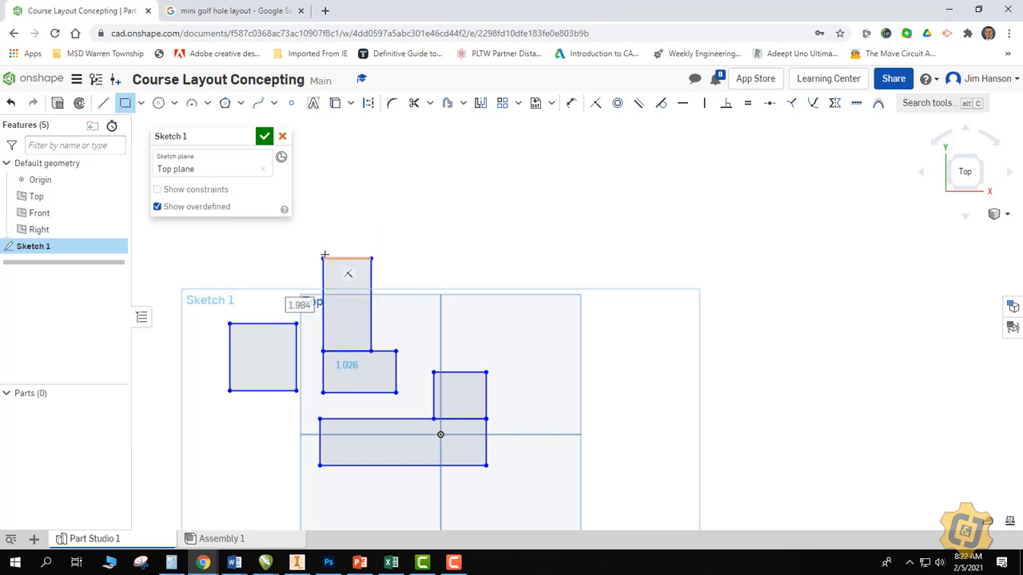
pyautogui.click(425, 221)
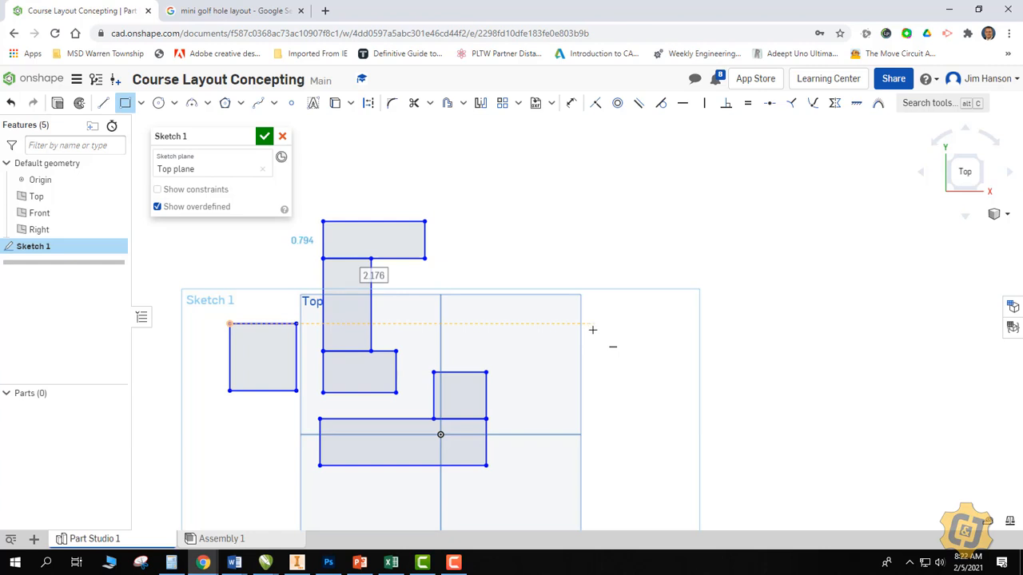
# Sketch a Z-shaped hole beside the C shape from a tall rectangle about 0.85 wide, a 0.92 by 0.70 connector and a 0.86 by 2.30 rectangle.
pyautogui.moveTo(592, 330); pyautogui.dragTo(584, 344, button='middle')
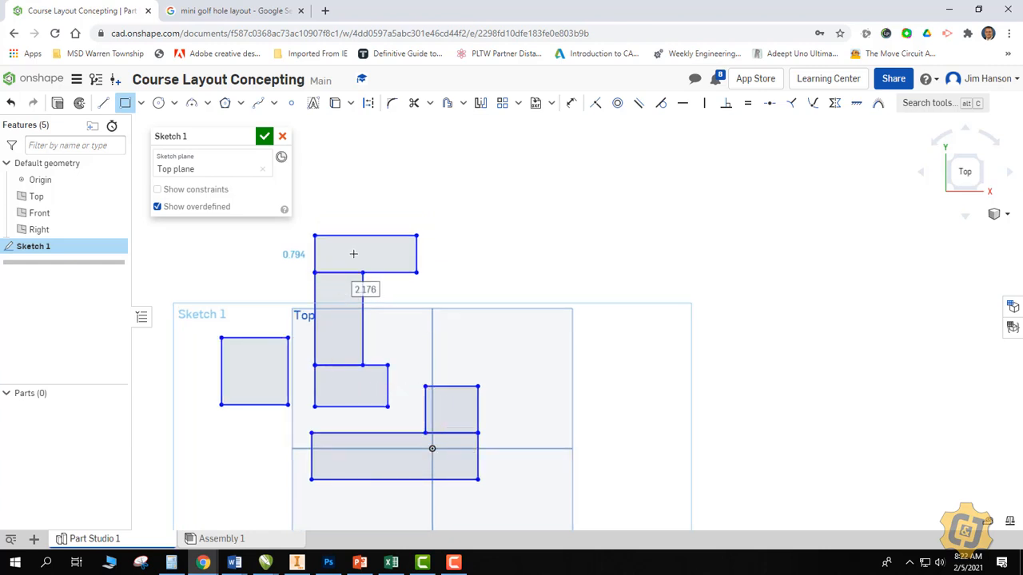
pyautogui.click(437, 235)
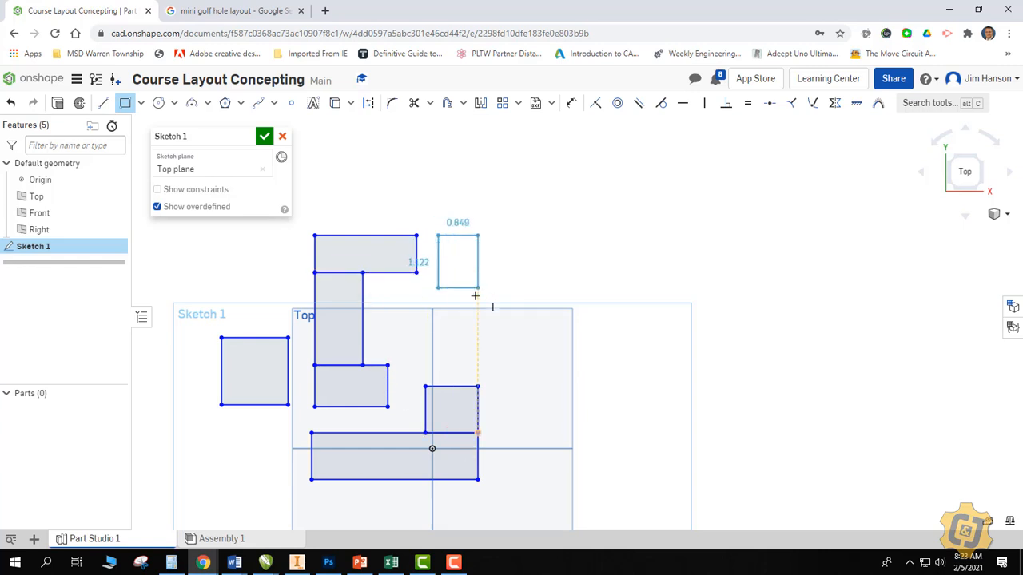
pyautogui.click(478, 365)
pyautogui.click(478, 327)
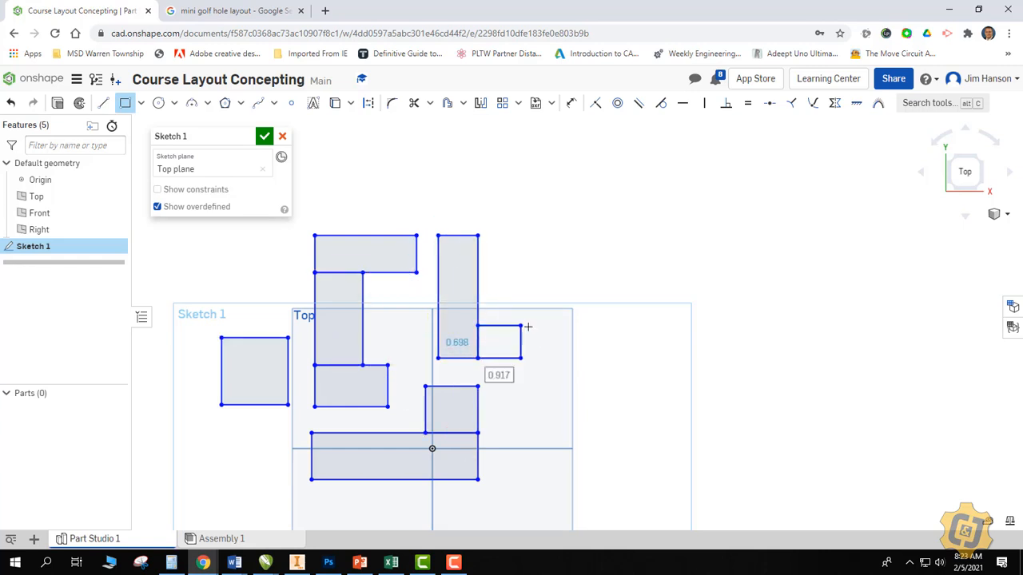
pyautogui.click(562, 434)
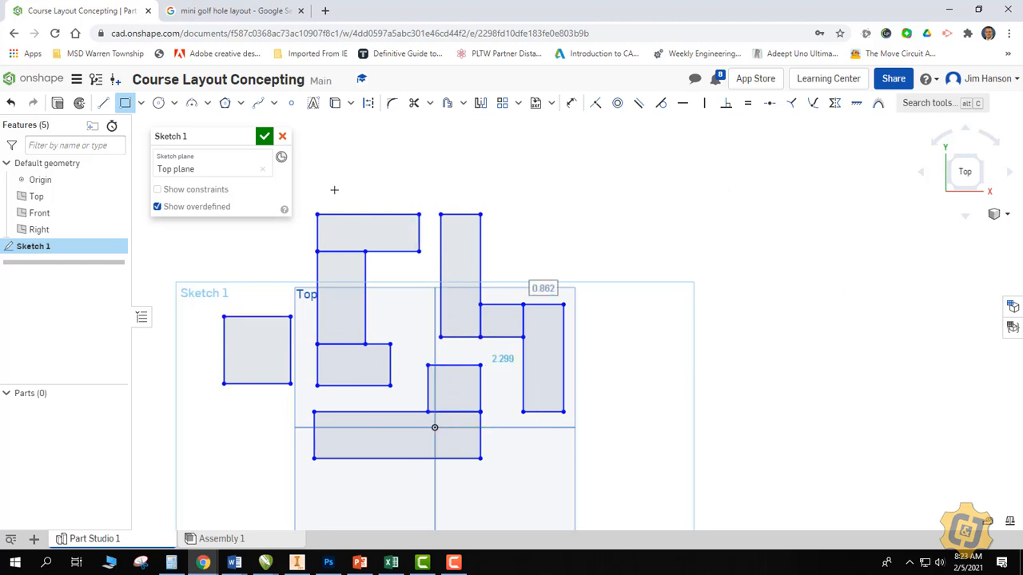
pyautogui.moveTo(334, 189); pyautogui.dragTo(337, 209, button='middle')
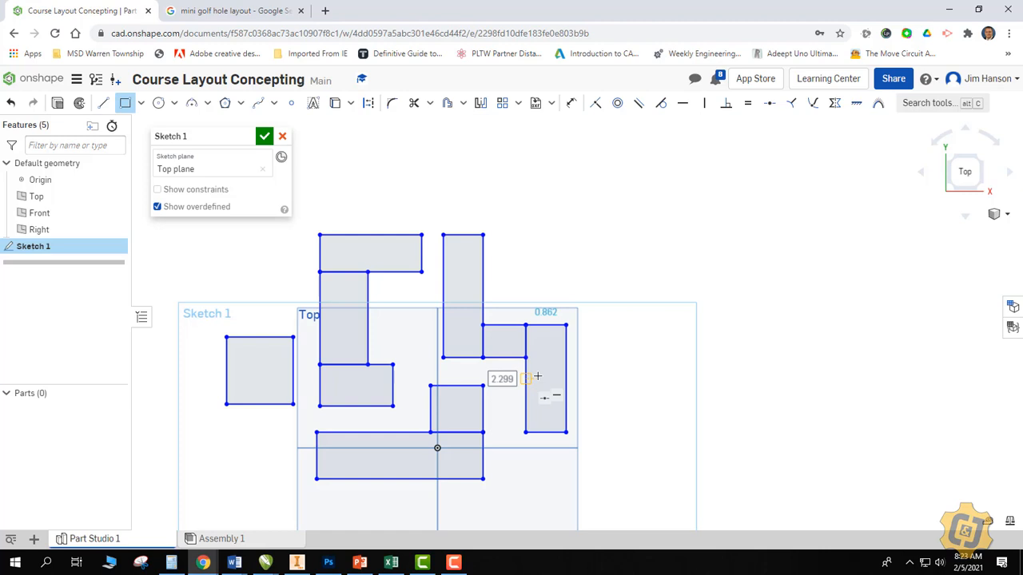
pyautogui.press('Escape')
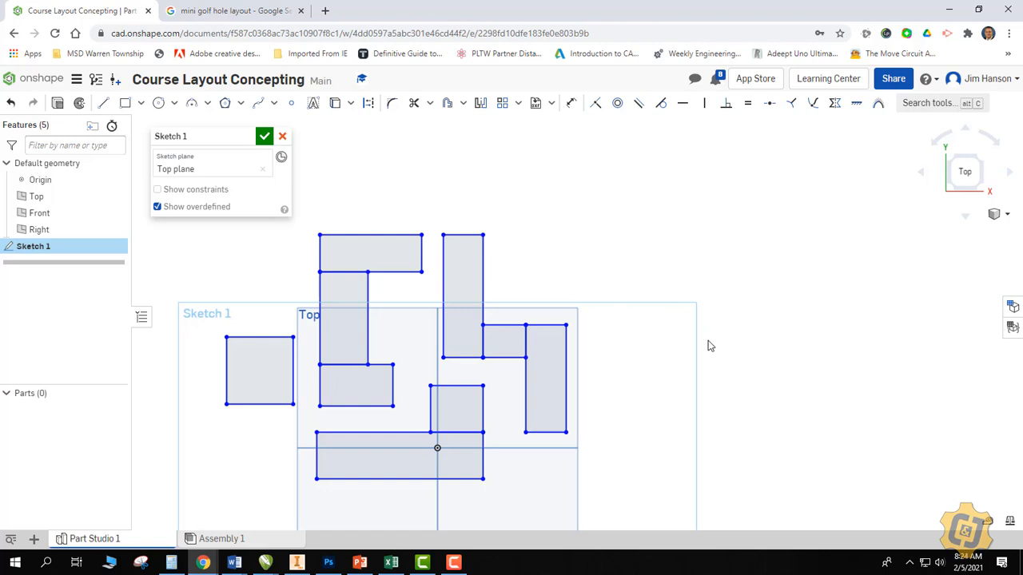
# Sketch another L-shaped hole below the Z shape from two rectangles, with a circle centred on its upper rectangle's top edge.
pyautogui.click(129, 106)
pyautogui.click(524, 482)
pyautogui.click(655, 437)
pyautogui.click(656, 437)
pyautogui.click(600, 389)
pyautogui.click(158, 103)
pyautogui.click(628, 389)
pyautogui.click(667, 389)
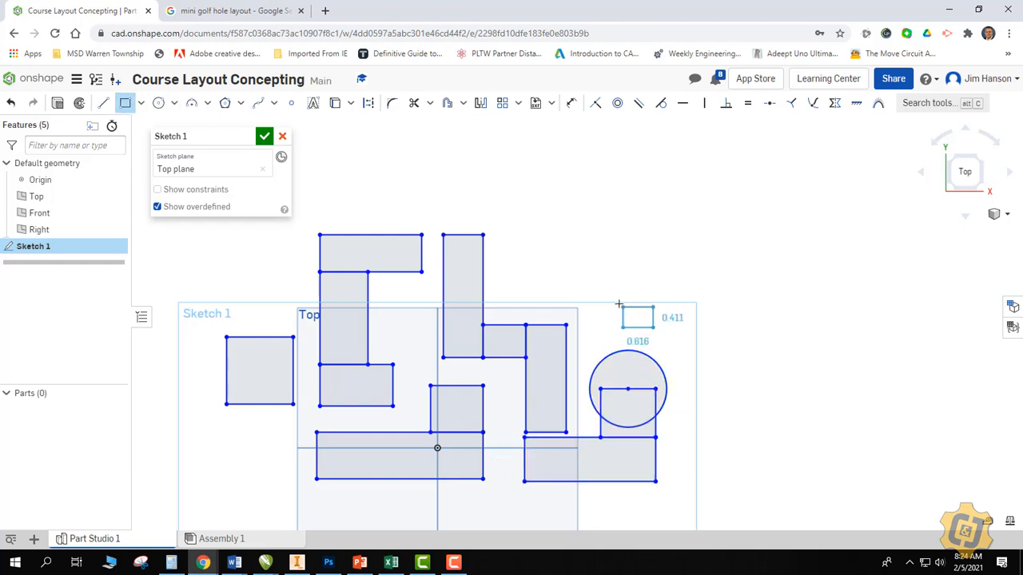
# Sketch a tall rectangle above the circle and a stepped hole from three rectangles above and beside it.
pyautogui.click(542, 145)
pyautogui.click(542, 176)
pyautogui.click(586, 189)
pyautogui.click(586, 189)
pyautogui.click(497, 224)
# Sketch a plain rectangle about 2.20 by 0.78 above the Z shape, and an inverted L-shaped hole from two rectangles beside it.
pyautogui.click(510, 167)
pyautogui.click(407, 130)
pyautogui.moveTo(407, 136); pyautogui.dragTo(509, 171, button='middle')
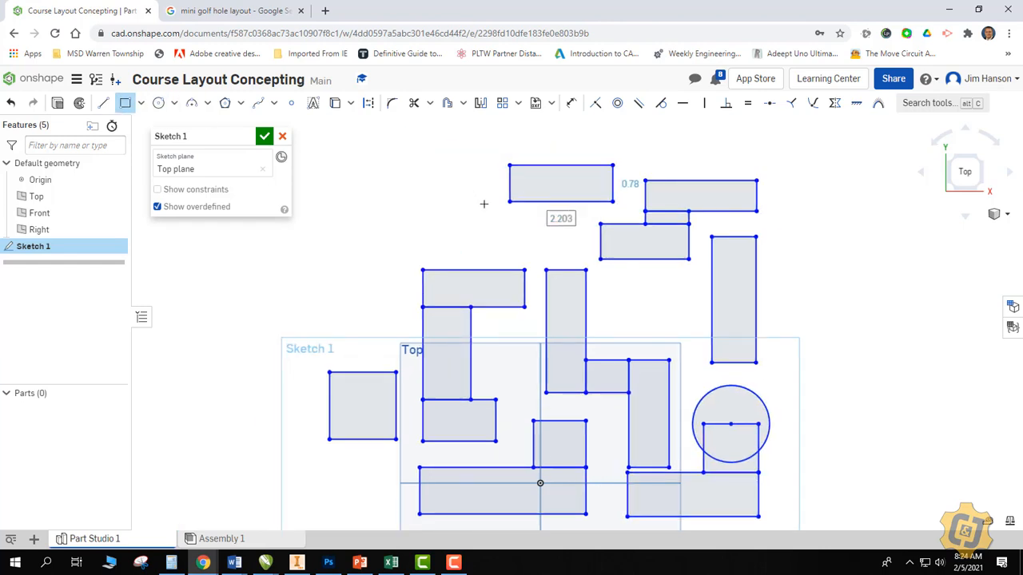
pyautogui.press('Escape')
# Dimension the Z-shaped hole's overall height from the tall rectangle's top edge to the lower rectangle's bottom edge.
pyautogui.moveTo(794, 306); pyautogui.dragTo(777, 276, button='middle')
pyautogui.moveTo(636, 438); pyautogui.dragTo(637, 431)
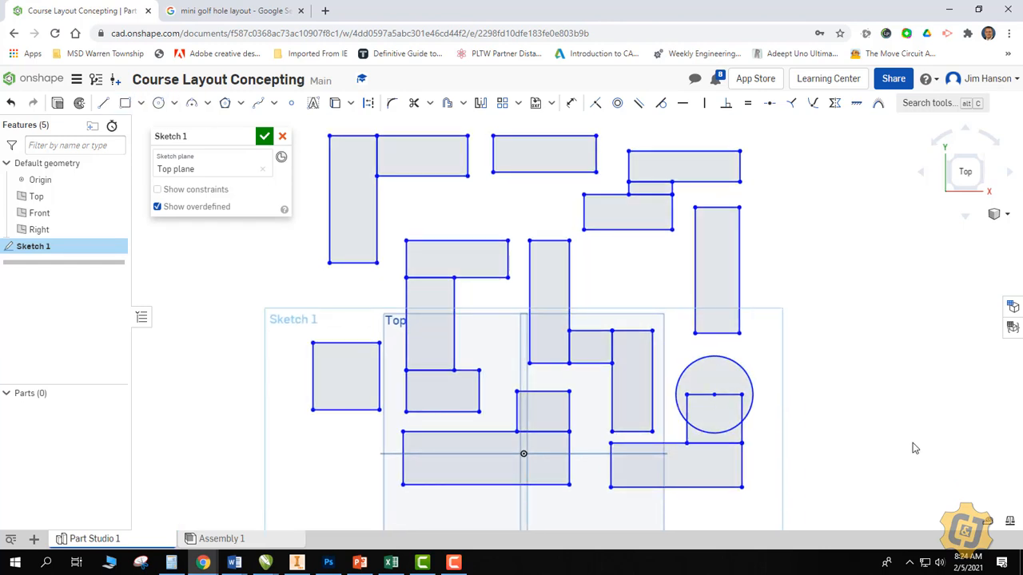
pyautogui.click(637, 432)
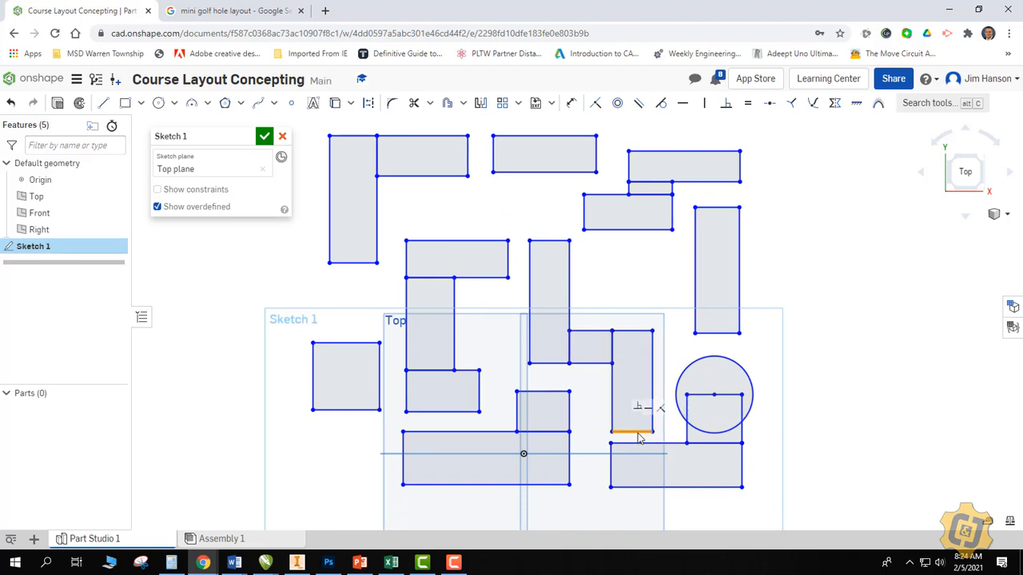
pyautogui.click(550, 241)
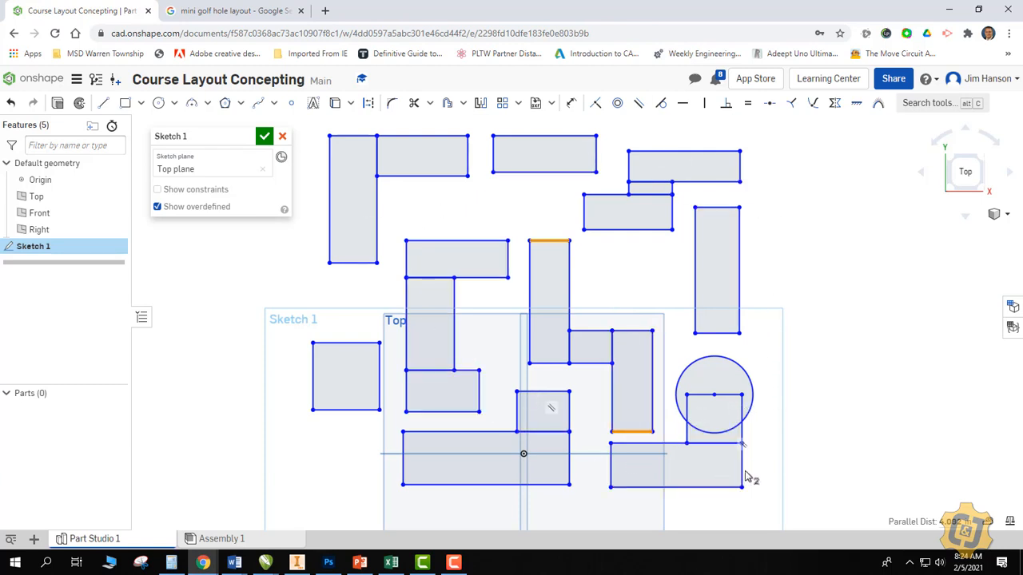
pyautogui.click(839, 425)
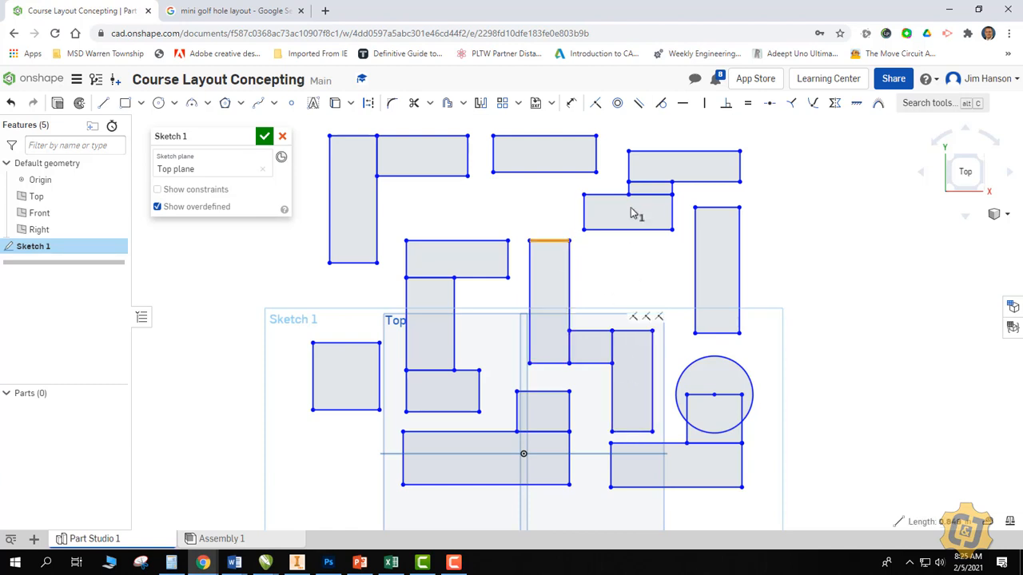
pyautogui.click(571, 103)
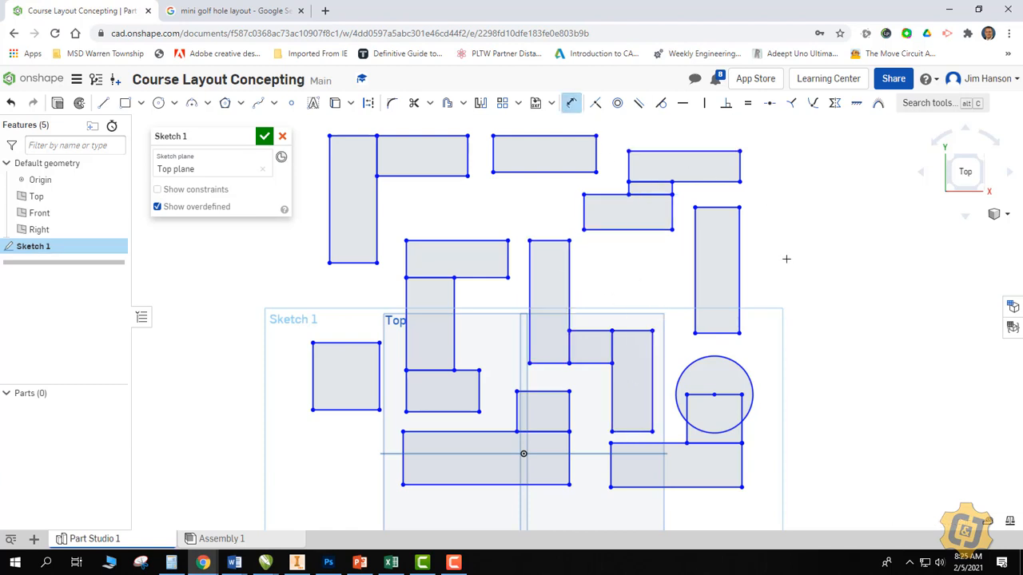
pyautogui.click(550, 242)
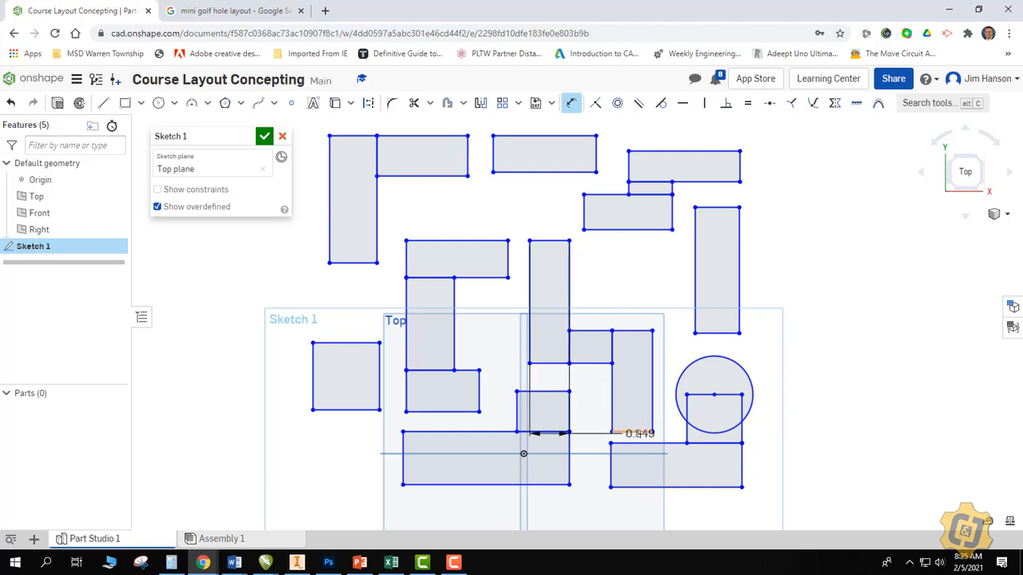
pyautogui.click(638, 432)
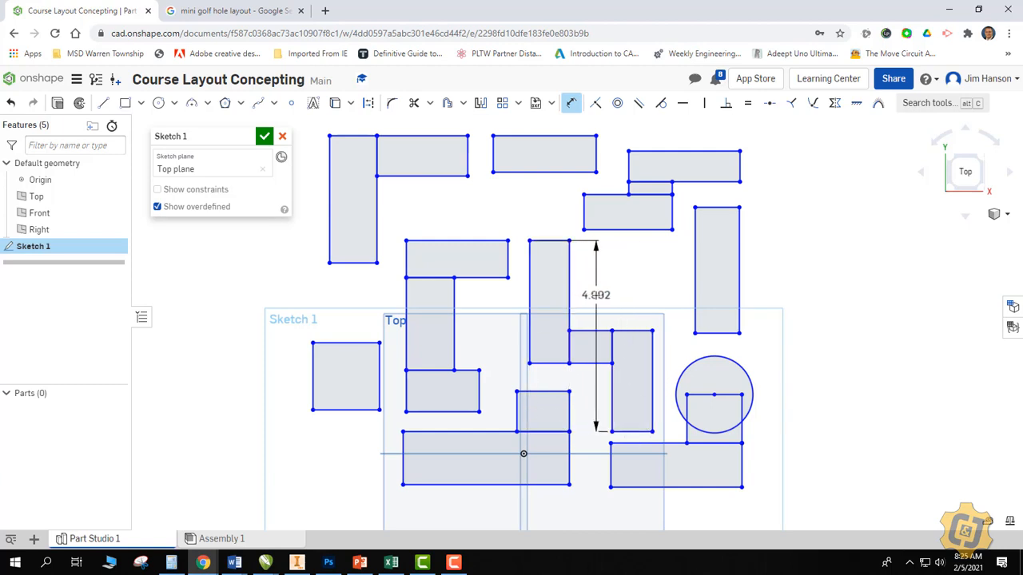
pyautogui.click(597, 296)
# Calculate 25 × 12 in the Calculator and move its window clear of the height dimension.
pyautogui.click(173, 562)
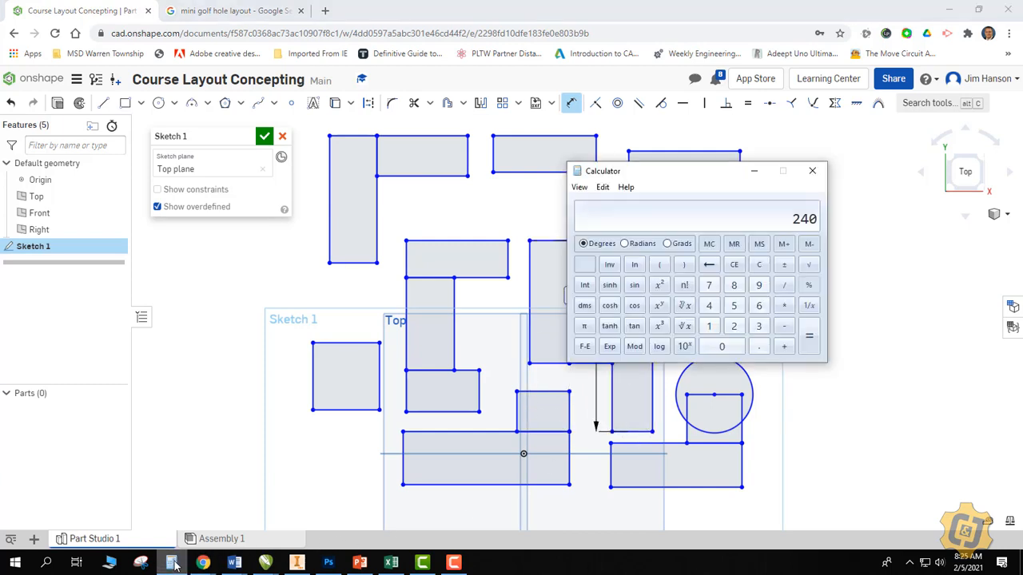
pyautogui.write('2512')
pyautogui.press('Return')
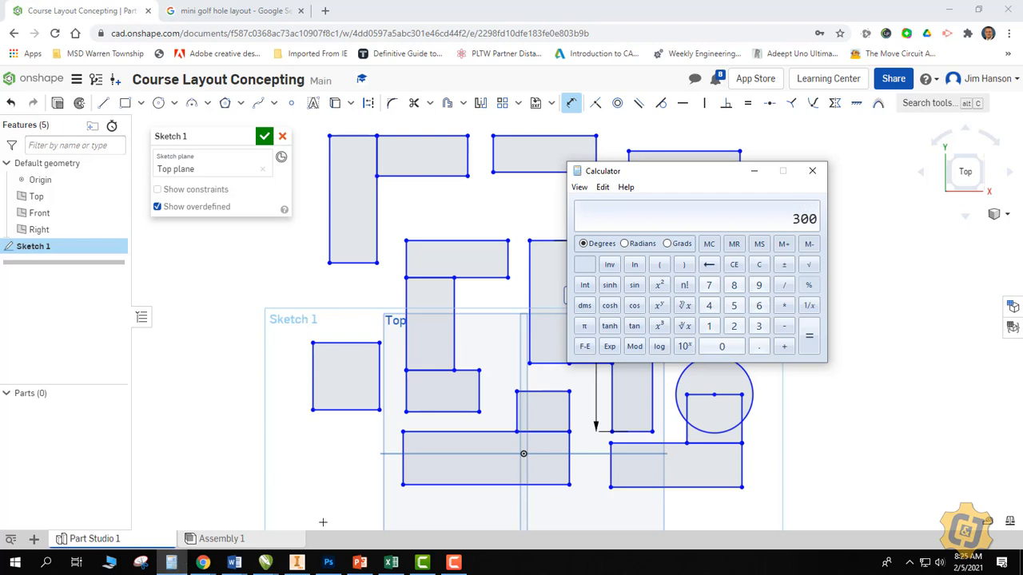
pyautogui.moveTo(659, 169); pyautogui.dragTo(293, 283)
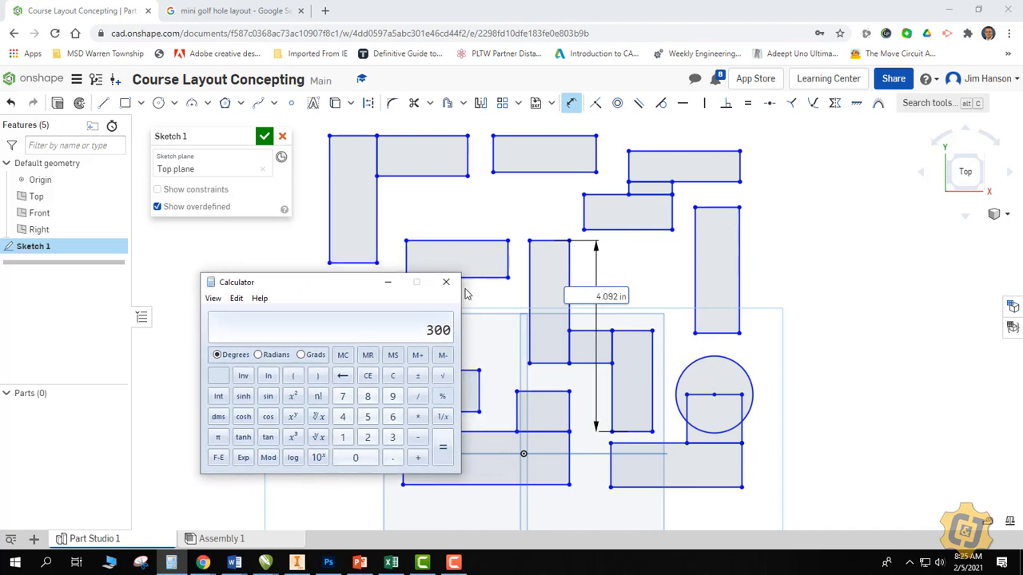
# Set the Z-shaped hole's overall height to 25 feet and move the dimension outside the tall rectangle.
pyautogui.click(596, 296)
pyautogui.hotkey('ctrl', 'a')
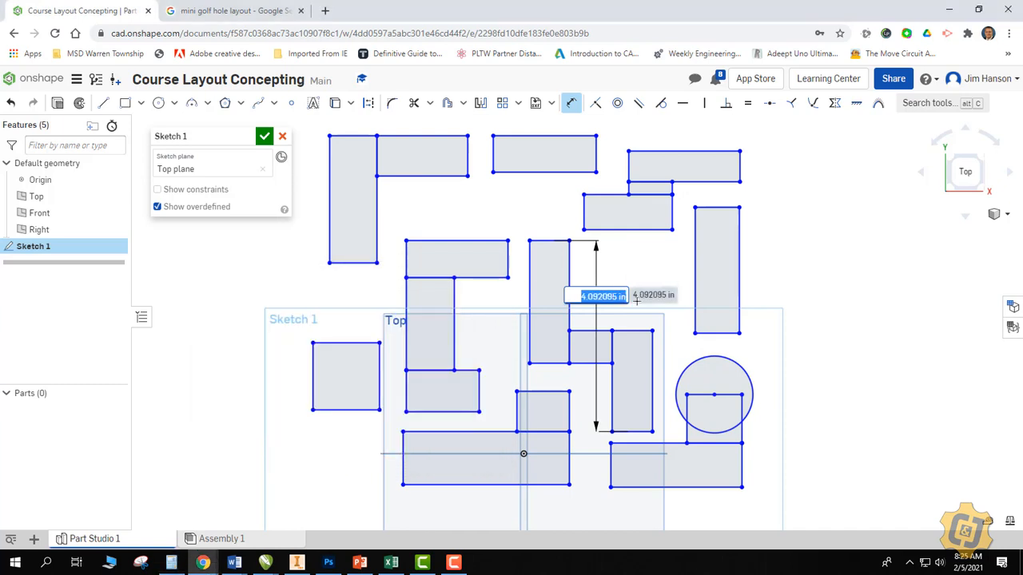
pyautogui.write('25*12')
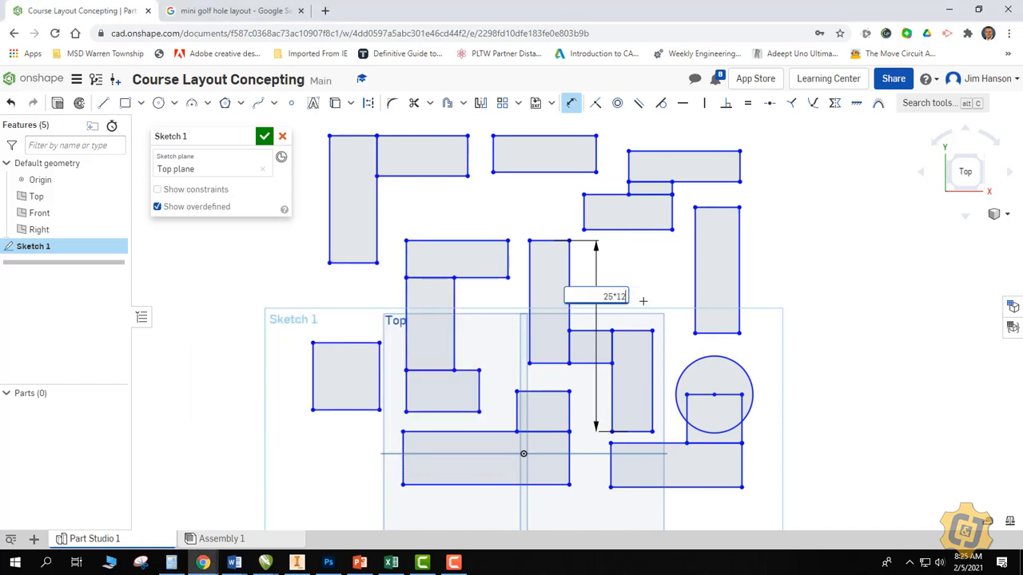
pyautogui.press('BackSpace')
pyautogui.press('BackSpace')
pyautogui.press('BackSpace')
pyautogui.write('feet')
pyautogui.press('Return')
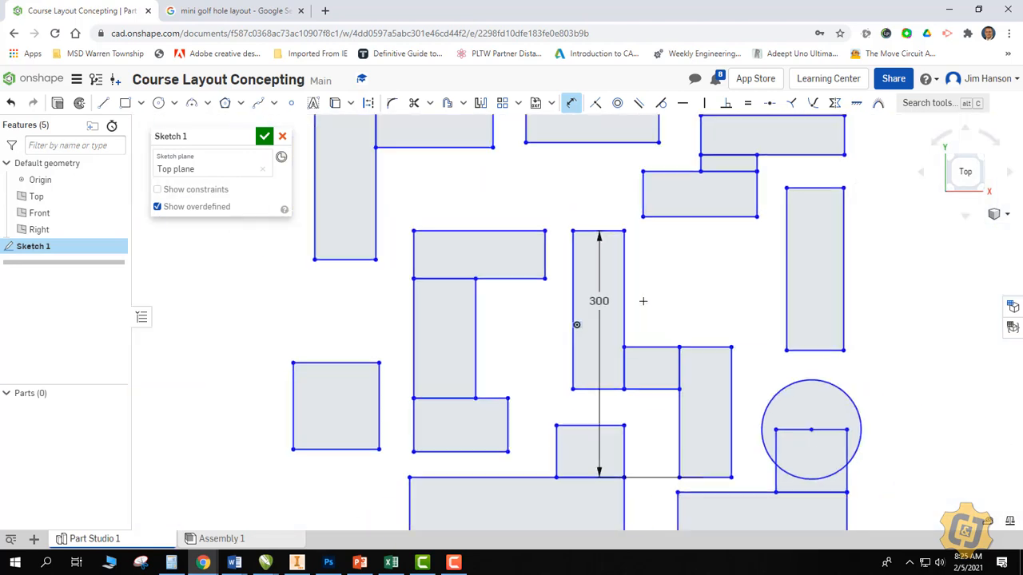
pyautogui.press('Escape')
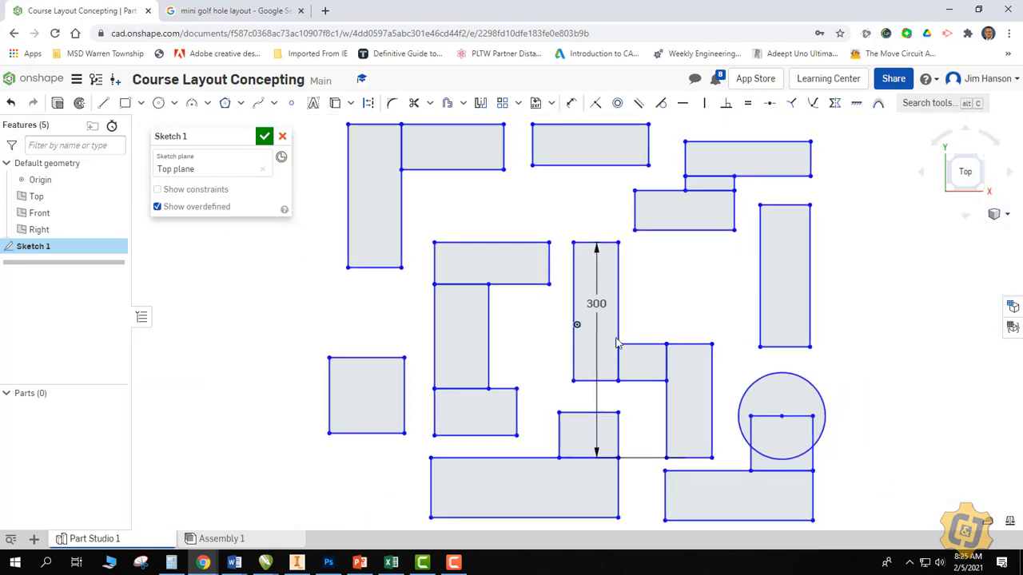
pyautogui.moveTo(596, 304); pyautogui.dragTo(651, 305)
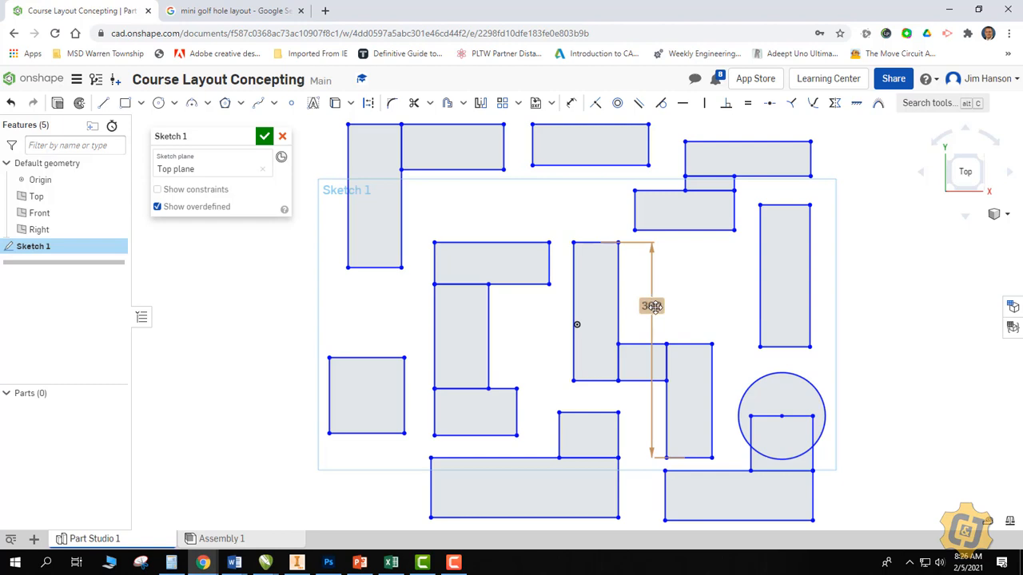
# Measure the Z-shaped hole's overall width between its outer vertical edges and calculate 20 × 12 in the Calculator.
pyautogui.click(573, 328)
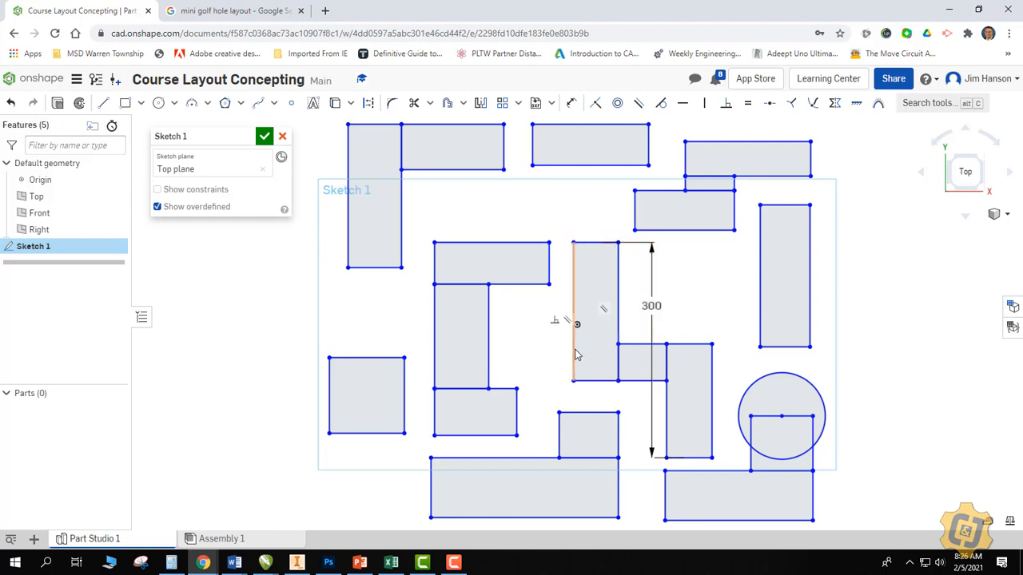
pyautogui.click(712, 371)
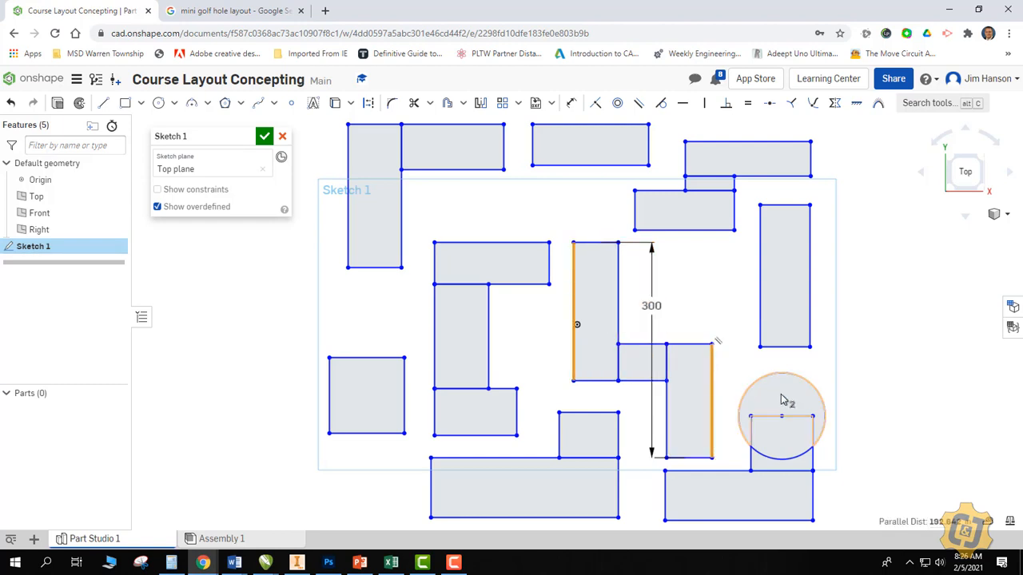
pyautogui.click(171, 563)
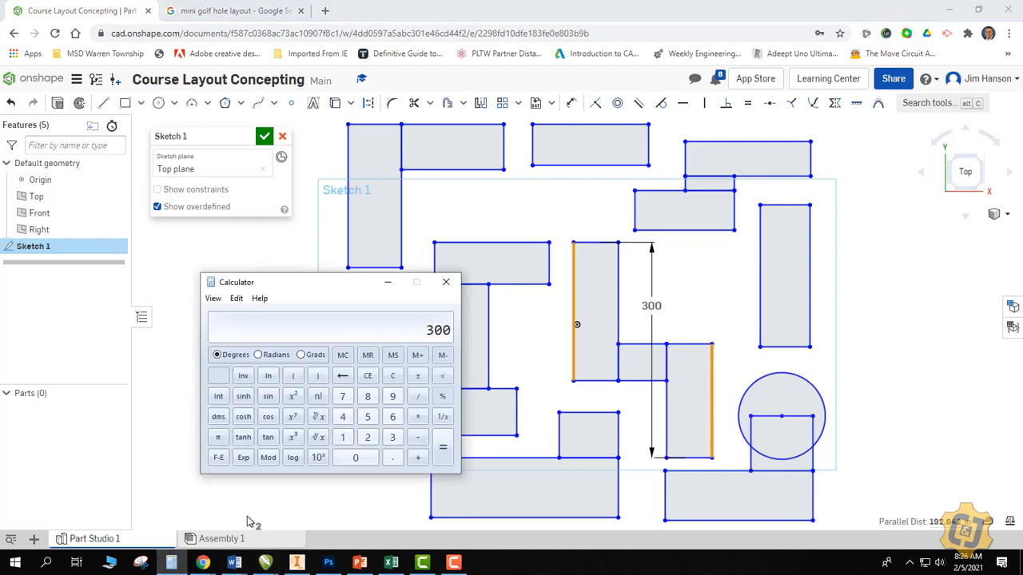
pyautogui.write('20')
pyautogui.write('12')
pyautogui.press('Return')
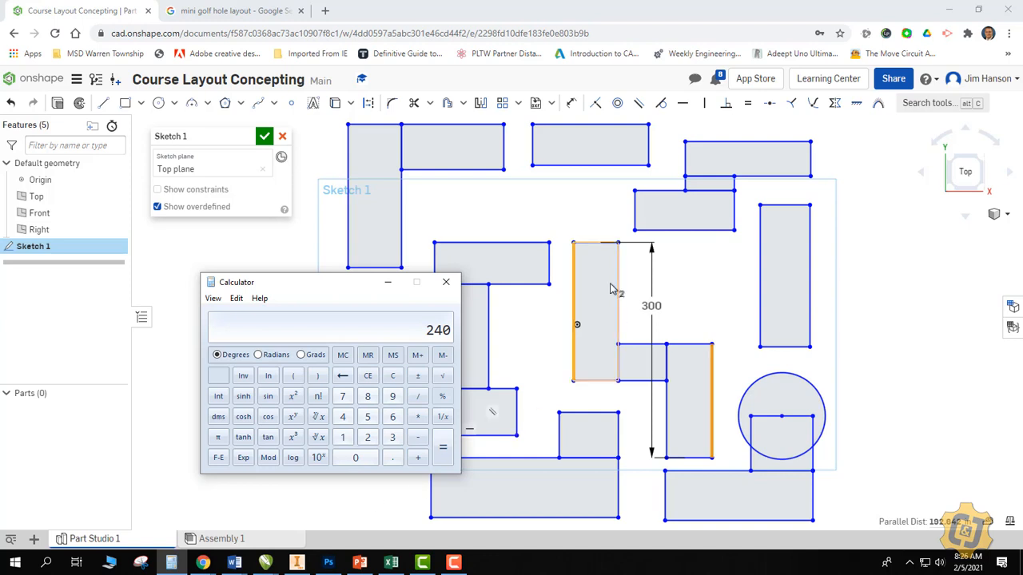
pyautogui.click(577, 215)
# Dimension the Z-shaped hole's overall width between its outer vertical edges as 192 inches.
pyautogui.click(572, 102)
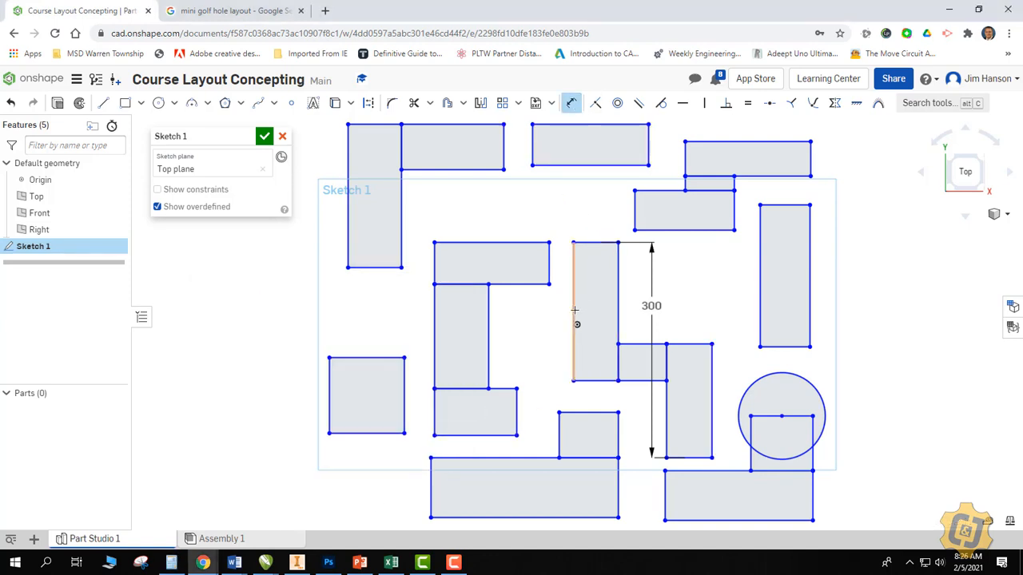
pyautogui.click(574, 311)
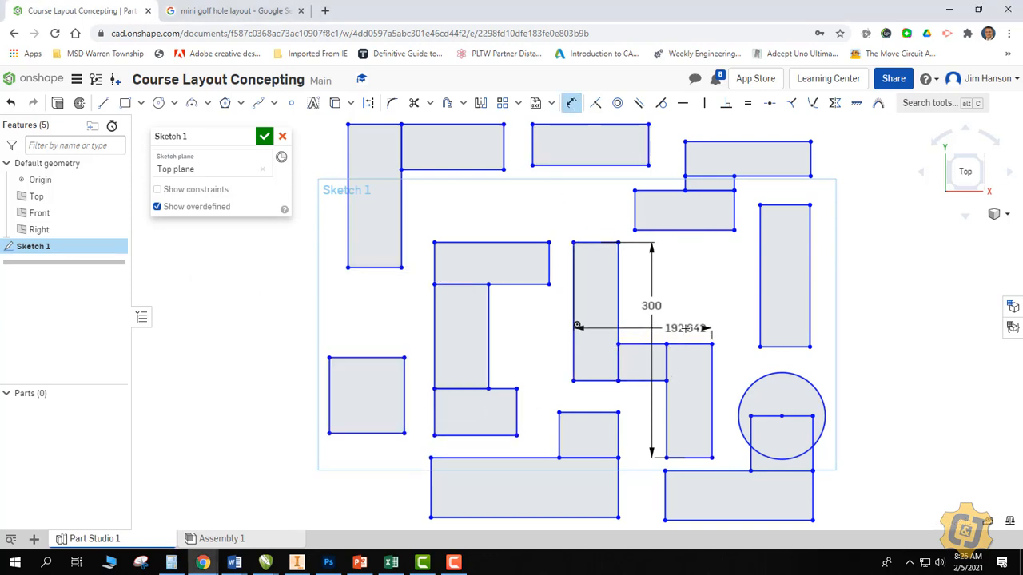
pyautogui.click(686, 330)
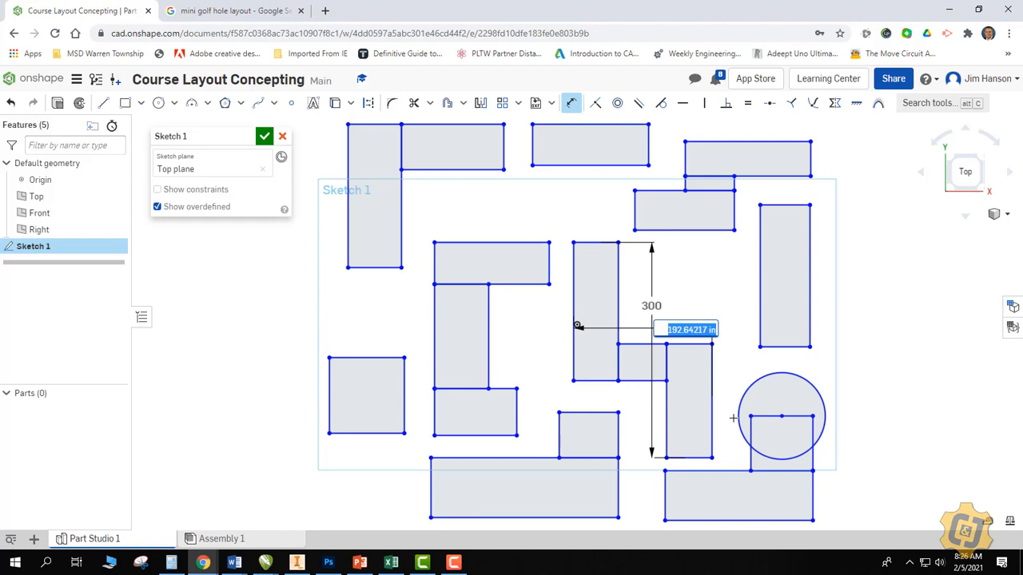
pyautogui.write('192')
pyautogui.press('Return')
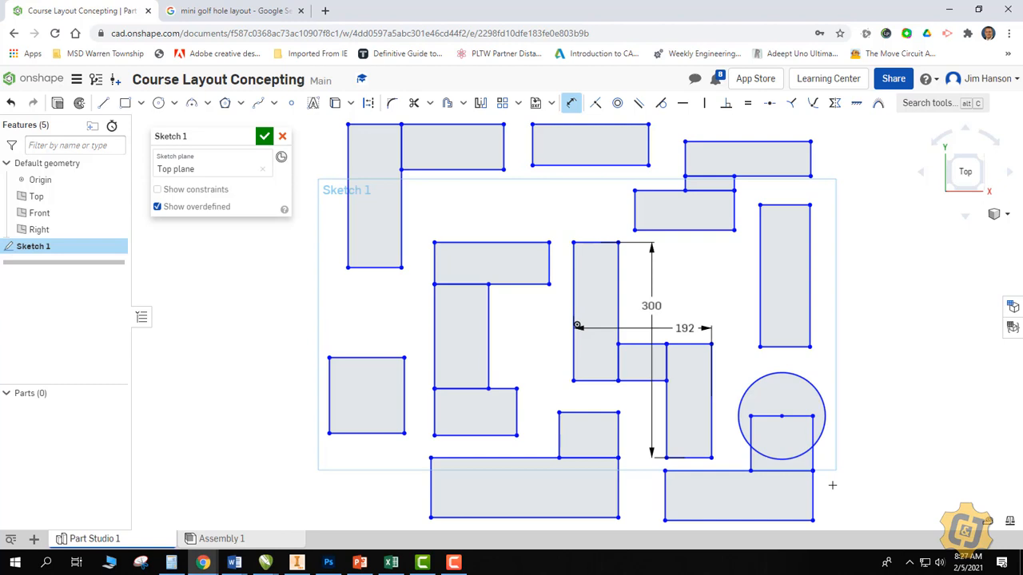
# Dimension the L-shaped hole below the C and Z shapes as 260 wide and 146 high overall.
pyautogui.click(551, 518)
pyautogui.click(549, 500)
pyautogui.write('260')
pyautogui.press('Return')
pyautogui.click(591, 413)
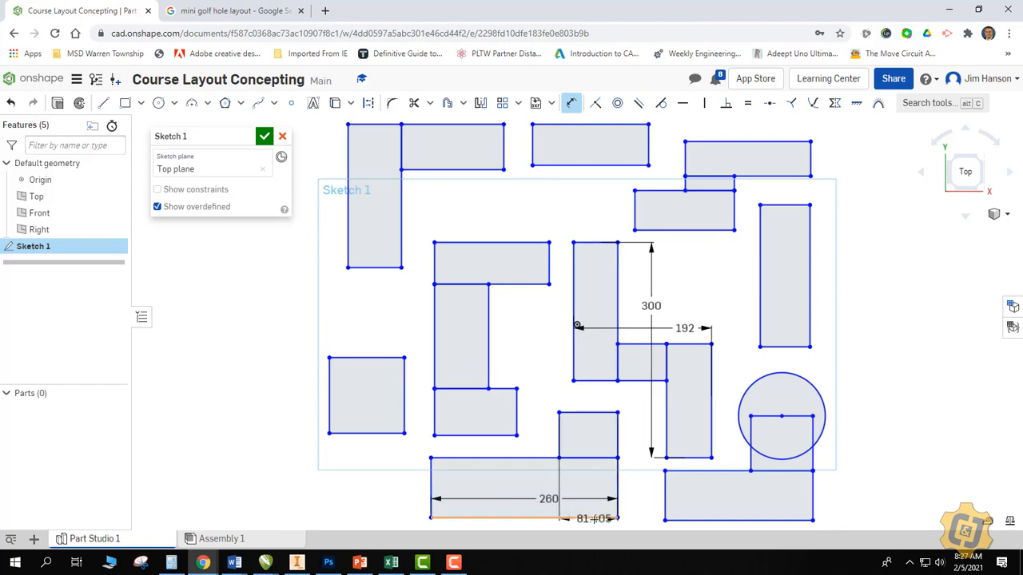
pyautogui.click(589, 518)
pyautogui.click(592, 441)
pyautogui.write('146')
# Dimension the circle-ended hole as 223 wide and 206 high overall, measuring to the circle's outer edges.
pyautogui.click(665, 497)
pyautogui.click(824, 413)
pyautogui.click(777, 497)
pyautogui.write('223')
pyautogui.press('Return')
pyautogui.click(773, 521)
pyautogui.click(780, 373)
pyautogui.click(852, 407)
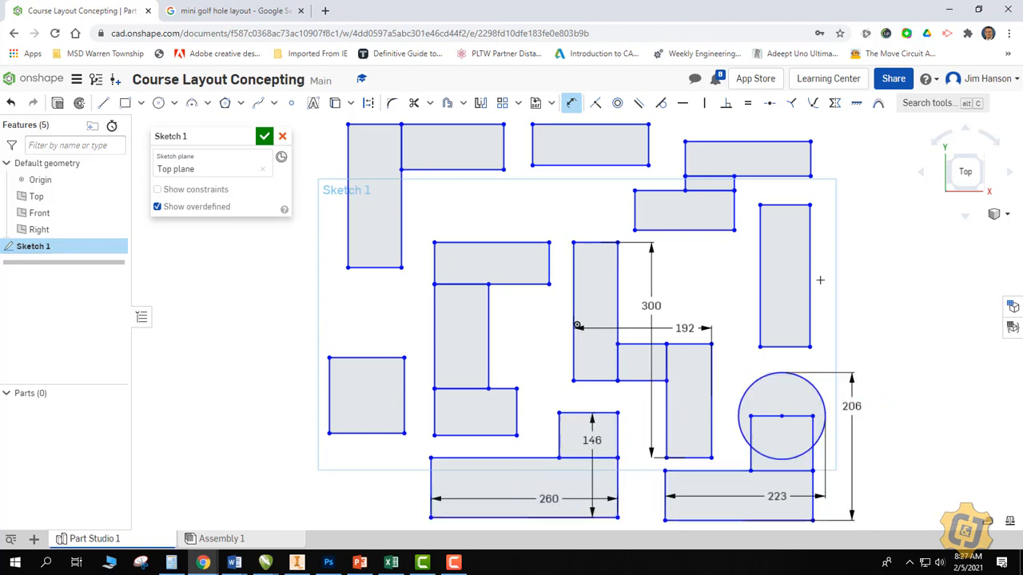
# Dimension the tall rectangle above the circle as 70 wide and 200 high.
pyautogui.click(785, 203)
pyautogui.click(785, 221)
pyautogui.write('70')
pyautogui.press('Return')
# Dimension the stepped three-rectangle hole as 124 high and 245 wide overall.
pyautogui.click(693, 230)
pyautogui.click(709, 142)
pyautogui.click(717, 160)
pyautogui.write('124')
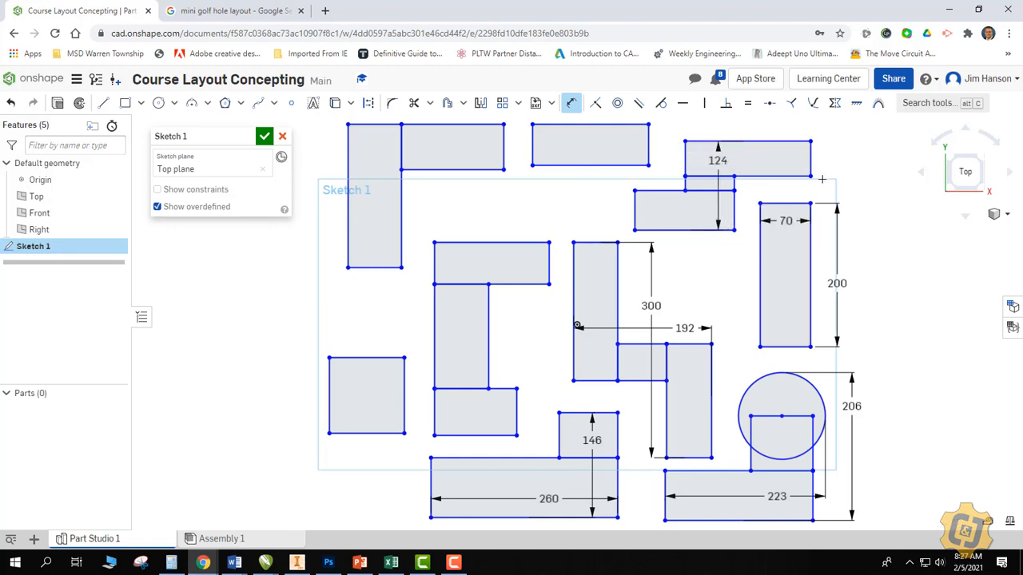
pyautogui.press('BackSpace')
pyautogui.press('BackSpace')
pyautogui.write('245')
pyautogui.press('Return')
# Dimension the plain horizontal rectangle above the Z shape as 162 wide and 58 high.
pyautogui.click(597, 166)
pyautogui.click(596, 158)
pyautogui.write('162')
pyautogui.press('Return')
pyautogui.click(648, 144)
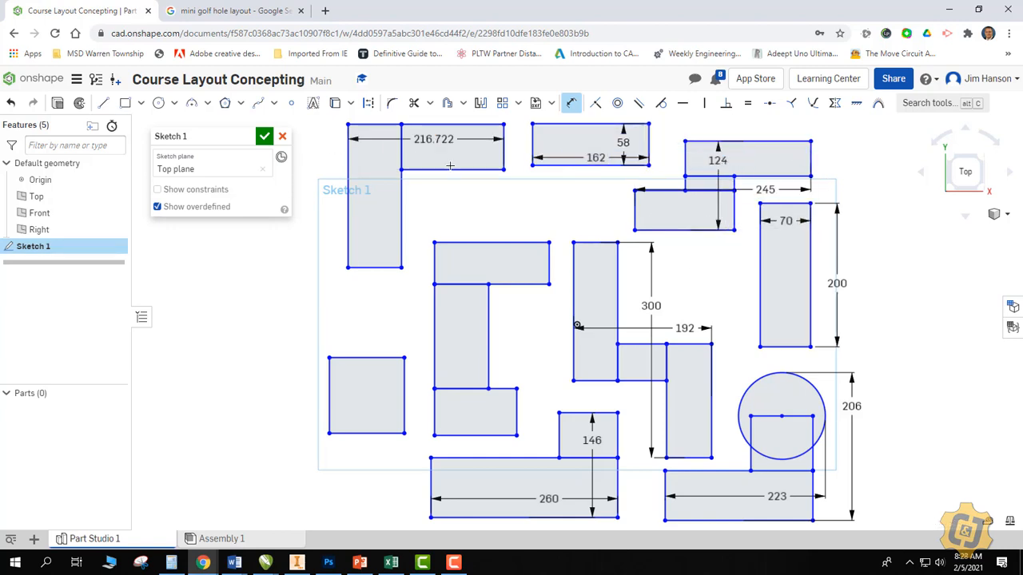
# Dimension the L-shaped hole's overall size as 220 wide and 200 high.
pyautogui.write('20')
pyautogui.press('Return')
pyautogui.click(401, 211)
pyautogui.click(375, 196)
pyautogui.write('200')
pyautogui.press('Return')
# Dimension the C-shaped hole as 270 high overall and 160 wide across its upper rectangle.
pyautogui.click(461, 242)
pyautogui.click(471, 435)
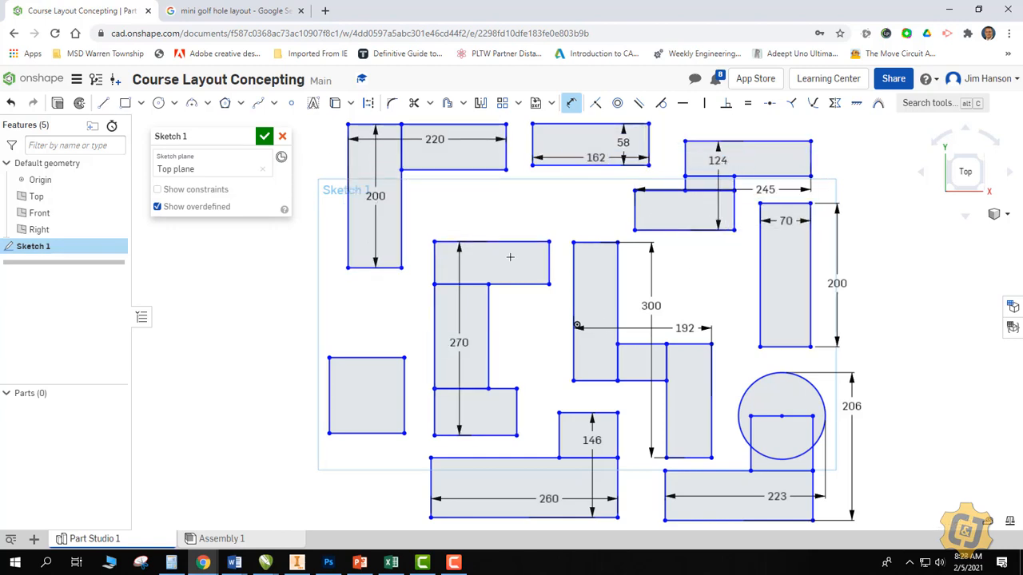
# Dimension the square hole beside the C shape as 110 wide and 110 high.
pyautogui.click(369, 359)
pyautogui.click(367, 343)
pyautogui.write('110')
pyautogui.press('Return')
pyautogui.click(329, 389)
pyautogui.click(304, 388)
pyautogui.write('110')
pyautogui.press('Return')
pyautogui.press('Escape')
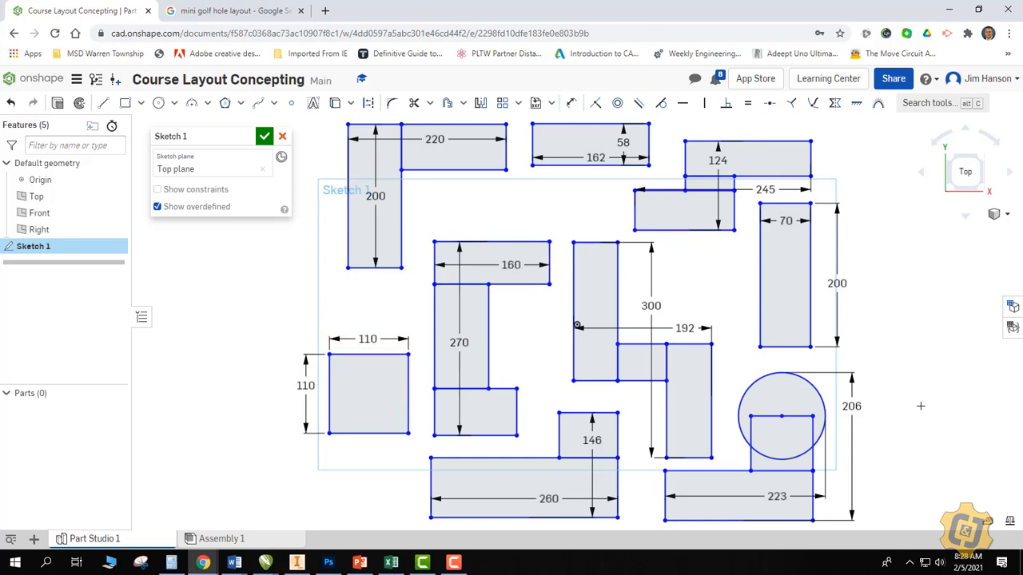
# Reposition the dimensions of the circle-ended hole, tall rectangle, Z shape and lower L shape clear of the geometry.
pyautogui.moveTo(831, 373); pyautogui.dragTo(829, 413)
pyautogui.moveTo(765, 187); pyautogui.dragTo(805, 328)
pyautogui.moveTo(663, 294); pyautogui.dragTo(657, 244)
pyautogui.moveTo(570, 407); pyautogui.dragTo(614, 449)
pyautogui.moveTo(527, 465); pyautogui.dragTo(514, 498)
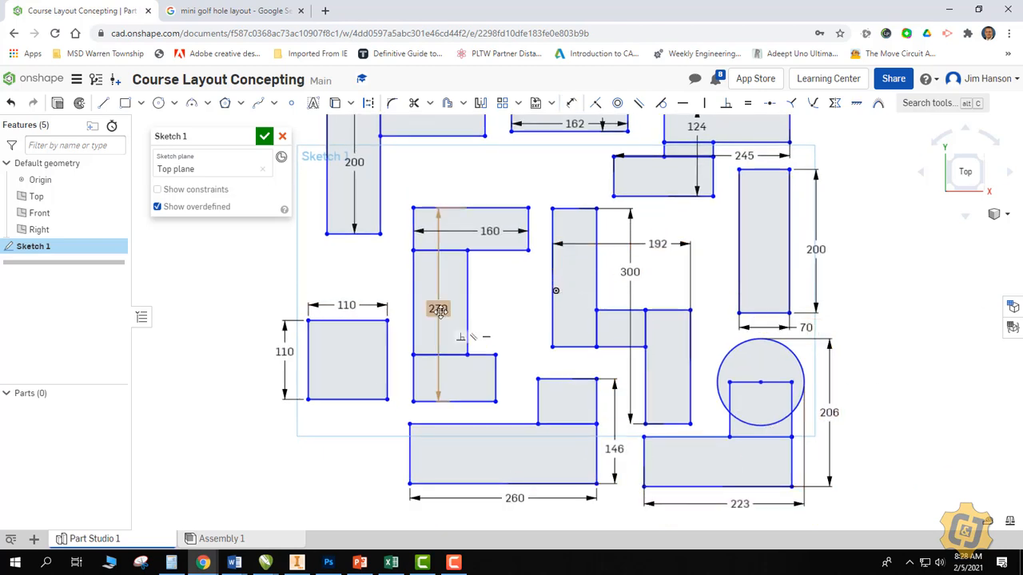
# Reposition the dimensions of the C-shaped hole and the upper hole shapes outside their outlines for readability.
pyautogui.moveTo(438, 308); pyautogui.dragTo(398, 286)
pyautogui.moveTo(490, 231); pyautogui.dragTo(469, 191)
pyautogui.moveTo(470, 201); pyautogui.dragTo(551, 334, button='middle')
pyautogui.moveTo(650, 253); pyautogui.dragTo(652, 199)
pyautogui.moveTo(684, 242)
pyautogui.mouseDown()
pyautogui.moveTo(727, 245)
pyautogui.moveTo(770, 219)
pyautogui.mouseUp()
pyautogui.moveTo(826, 289)
pyautogui.mouseDown()
pyautogui.moveTo(737, 332)
pyautogui.moveTo(767, 344)
pyautogui.mouseUp()
pyautogui.scroll(-2, 903, 376)
pyautogui.moveTo(903, 375); pyautogui.dragTo(815, 293, button='middle')
pyautogui.scroll(-1, 833, 264)
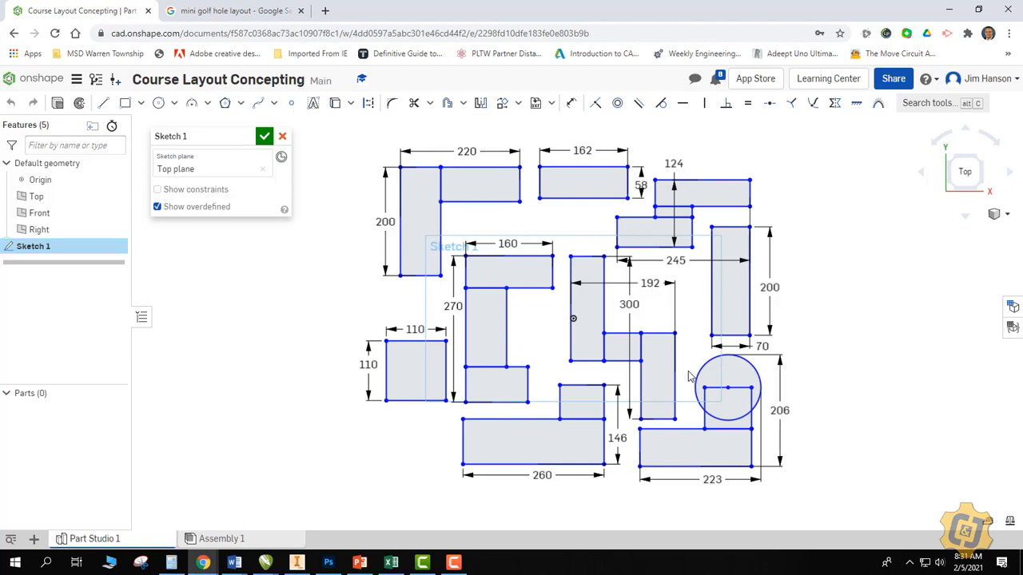
# Select all entities of the circle-ended hole and copy the sketch entities.
pyautogui.moveTo(689, 377); pyautogui.dragTo(625, 376, button='middle')
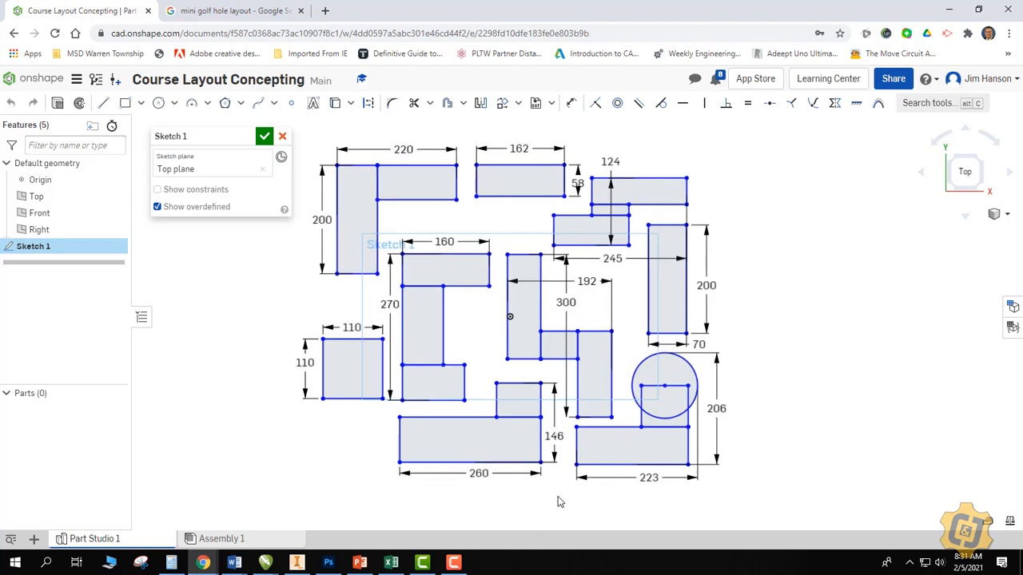
pyautogui.moveTo(559, 500)
pyautogui.mouseDown()
pyautogui.moveTo(686, 384)
pyautogui.moveTo(736, 355)
pyautogui.mouseUp()
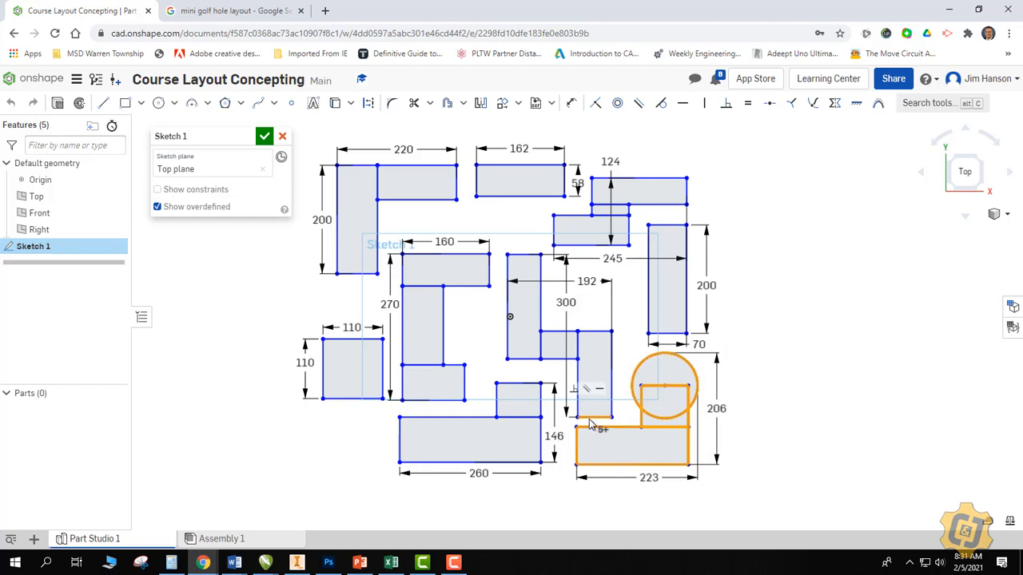
pyautogui.rightClick(660, 406)
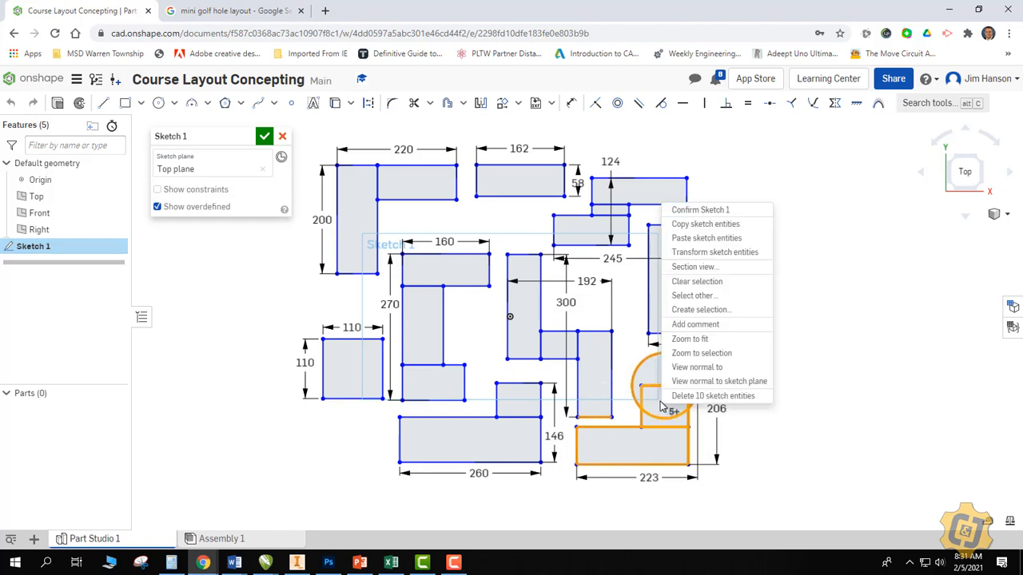
pyautogui.click(750, 227)
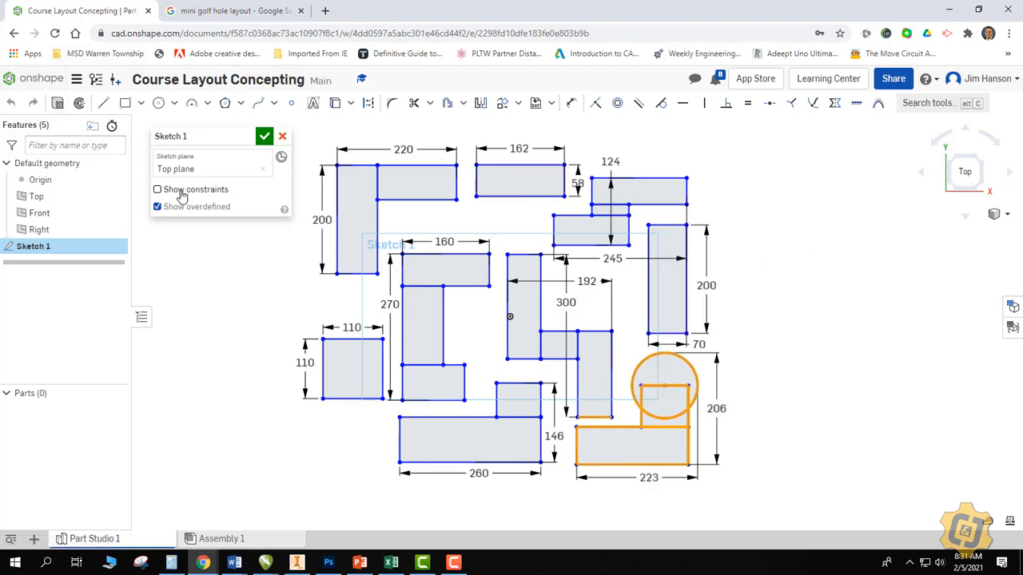
# Return to the Mini Golf Team 1 Resources folder and create a new document named Hole 1.
pyautogui.click(30, 80)
pyautogui.click(58, 107)
pyautogui.click(63, 133)
pyautogui.write('Hole 1')
pyautogui.press('Return')
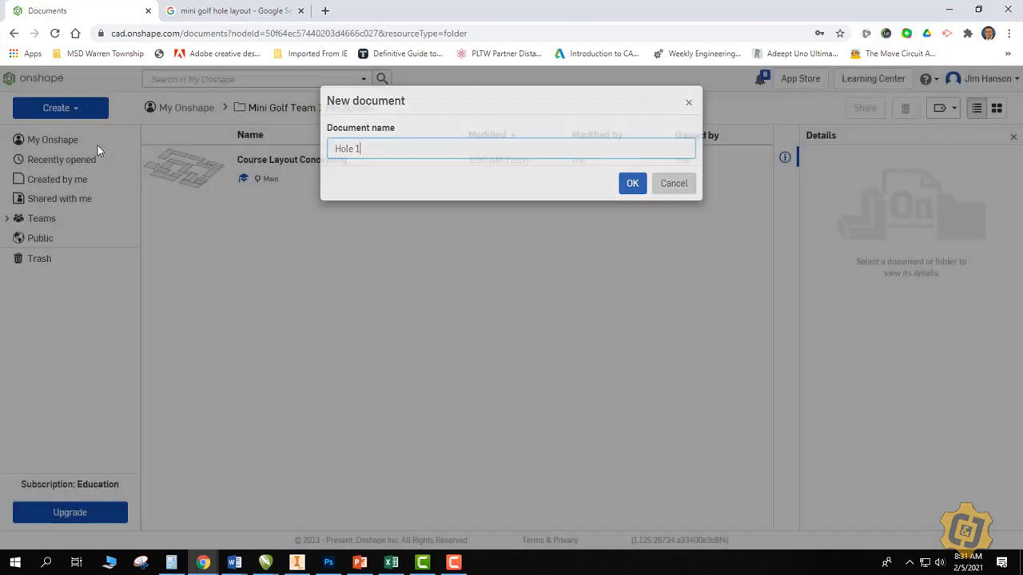
# Start a sketch on the Top plane and view it straight from the top.
pyautogui.click(77, 103)
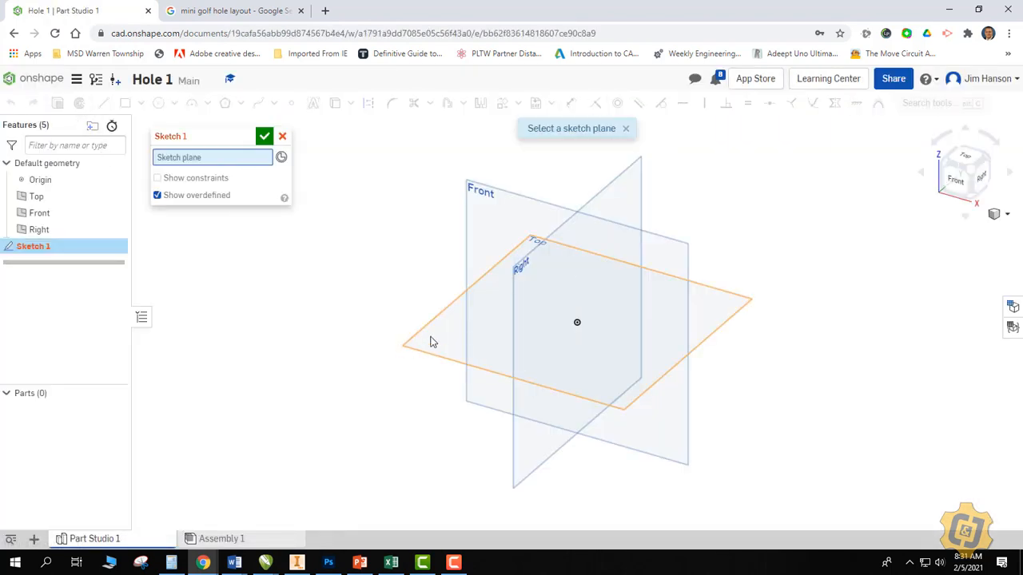
pyautogui.click(440, 361)
pyautogui.click(959, 165)
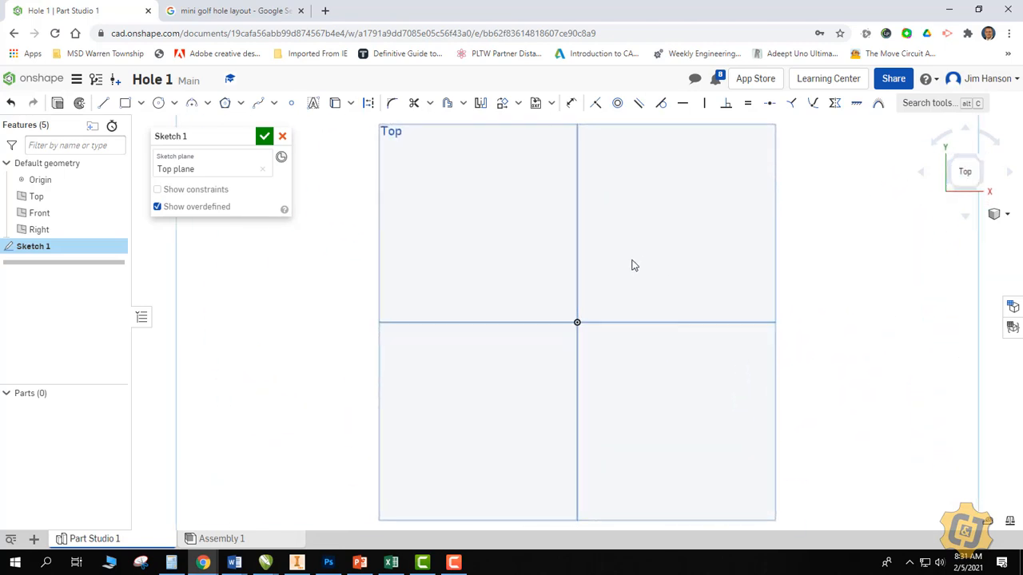
# Paste the copied circle-ended hole entities into the sketch and accept their placement near the origin.
pyautogui.scroll(-2, 643, 254)
pyautogui.rightClick(647, 248)
pyautogui.click(723, 270)
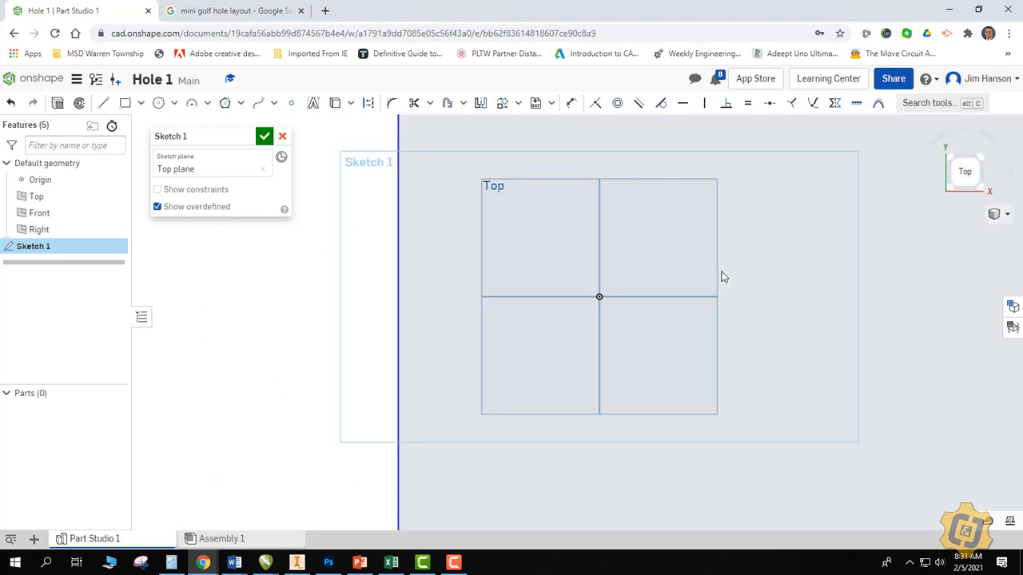
pyautogui.press('f')
pyautogui.moveTo(744, 293); pyautogui.dragTo(764, 270, button='middle')
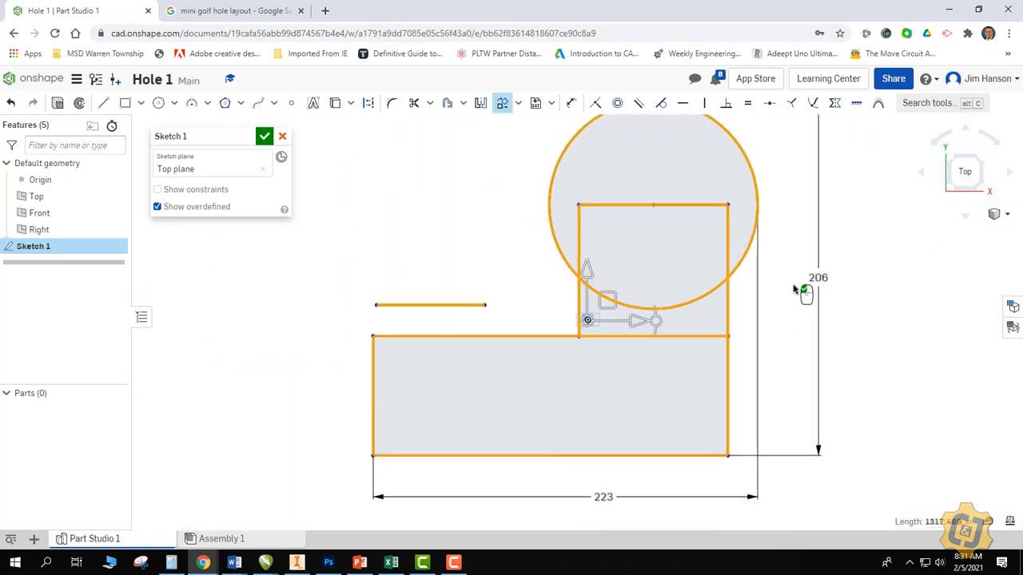
pyautogui.click(834, 300)
pyautogui.scroll(-2, 834, 301)
pyautogui.moveTo(834, 302); pyautogui.dragTo(798, 316, button='middle')
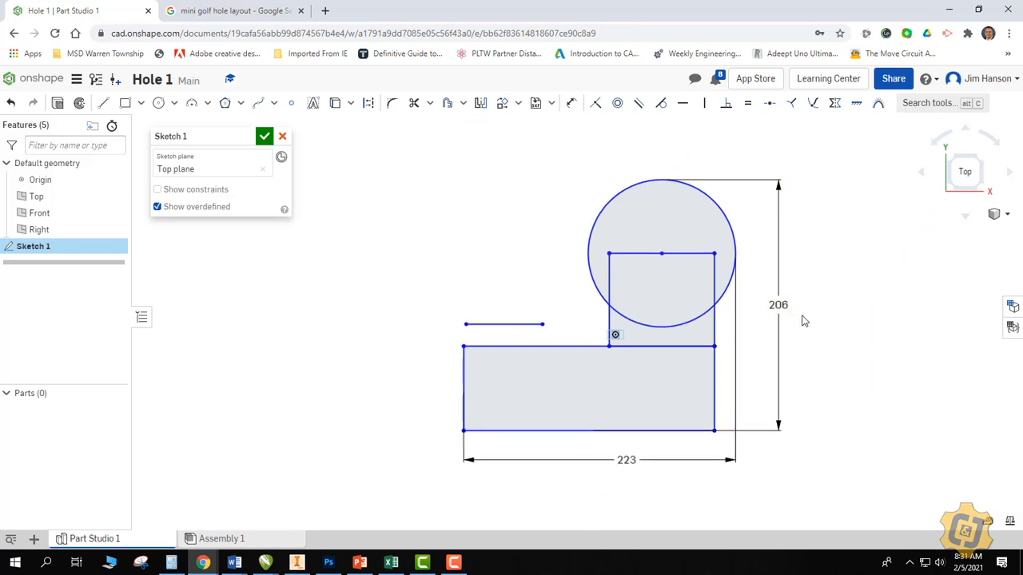
# Dimension the height of the lower horizontal rectangle as 70 inches.
pyautogui.click(571, 103)
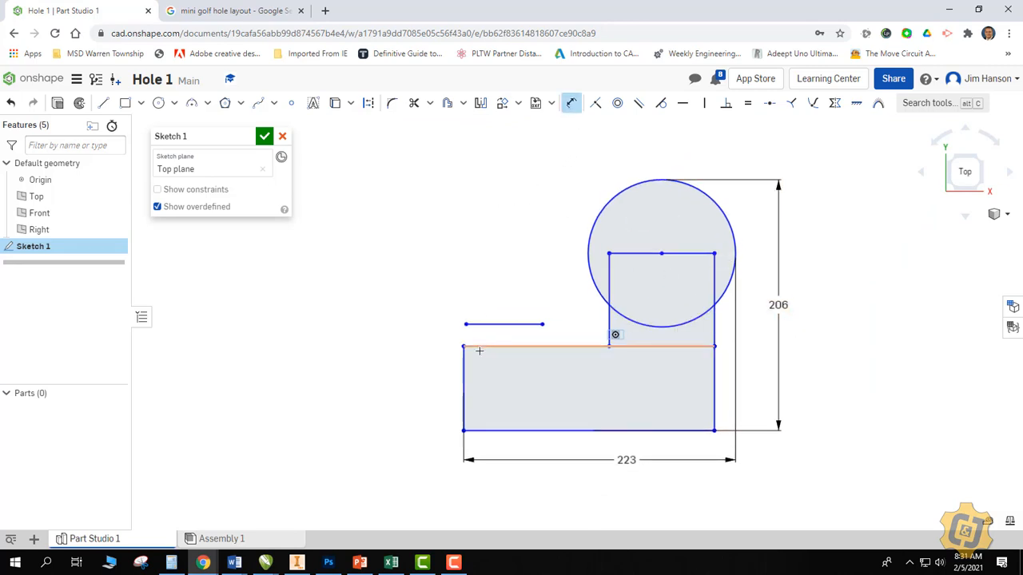
pyautogui.click(464, 383)
pyautogui.click(438, 376)
pyautogui.write('70')
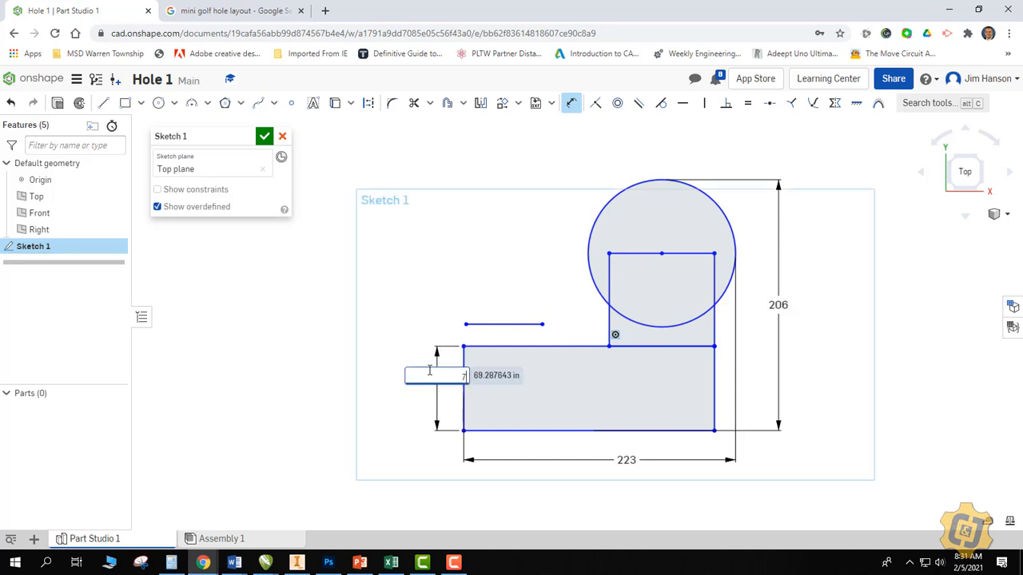
pyautogui.press('Return')
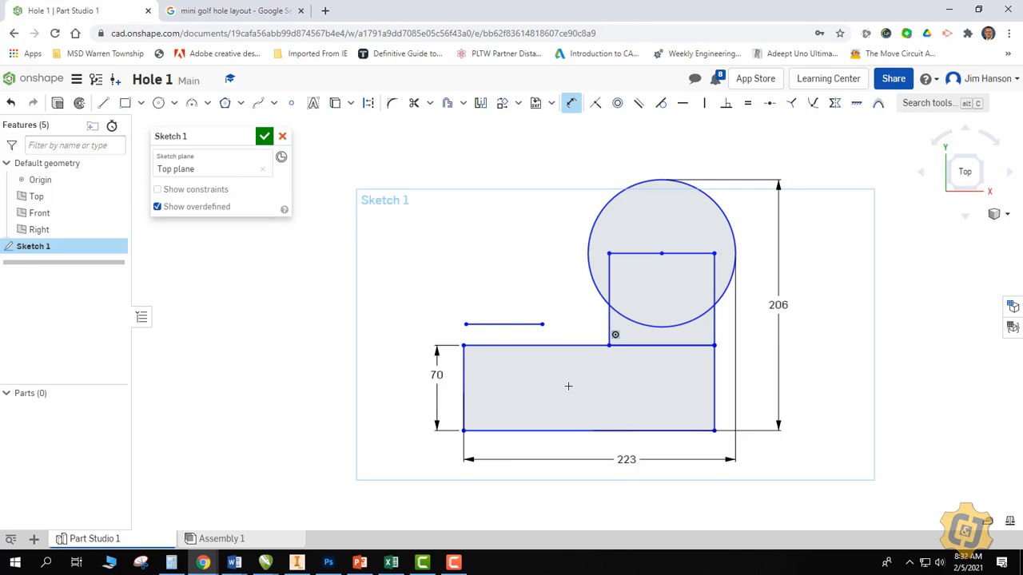
pyautogui.press('Escape')
# Set the overall height of the circle-ended hole to 220 inches.
pyautogui.doubleClick(778, 304)
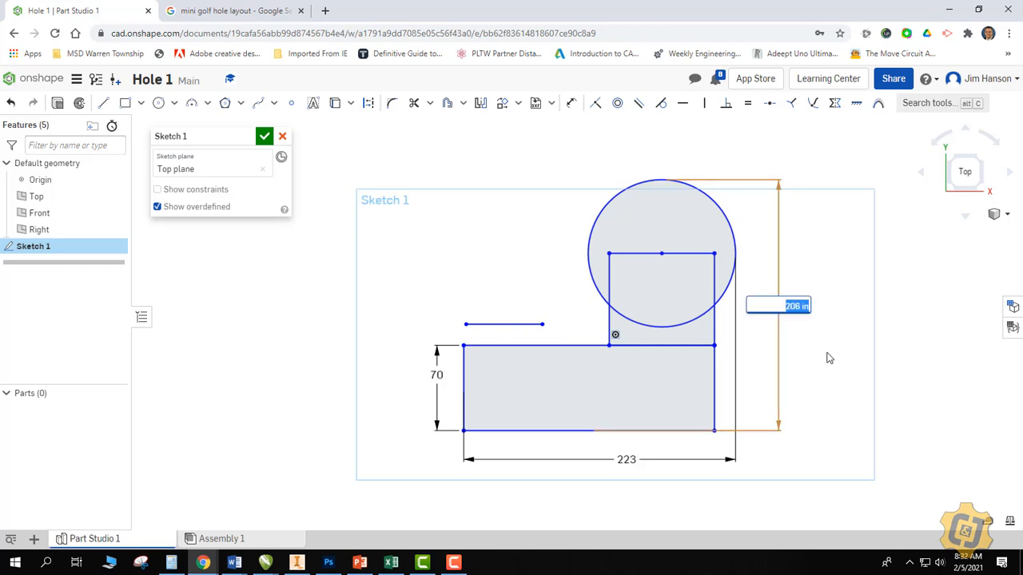
pyautogui.write('220')
pyautogui.press('Return')
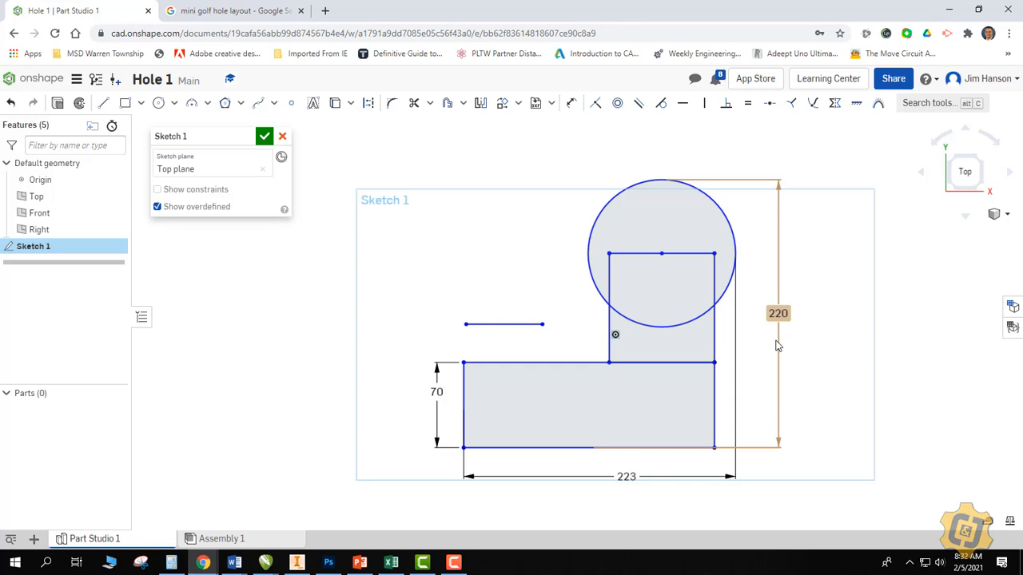
# Reopen the Course Layout Concepting document and edit Sketch 1 with the view normal to its plane.
pyautogui.click(20, 77)
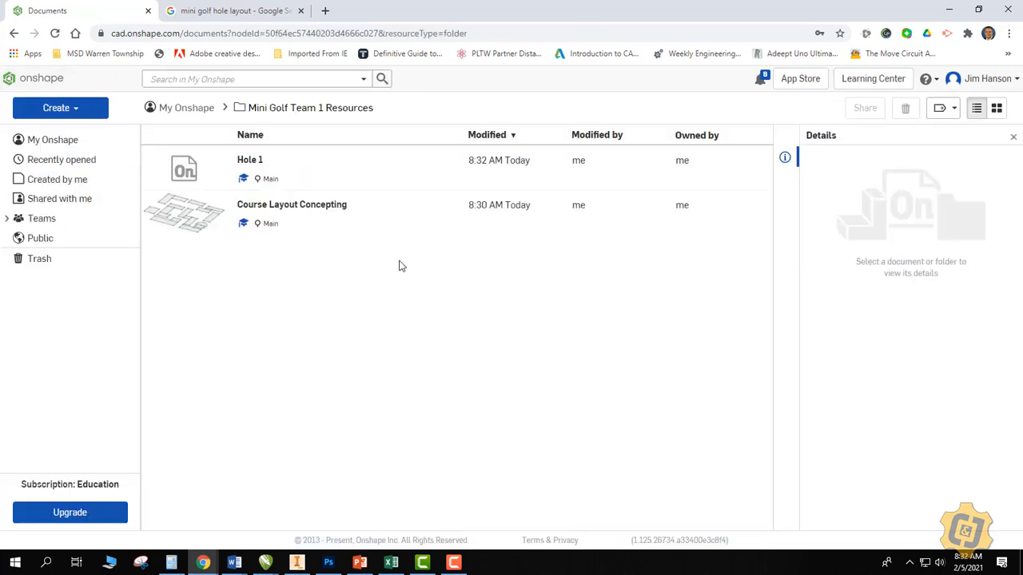
pyautogui.click(308, 210)
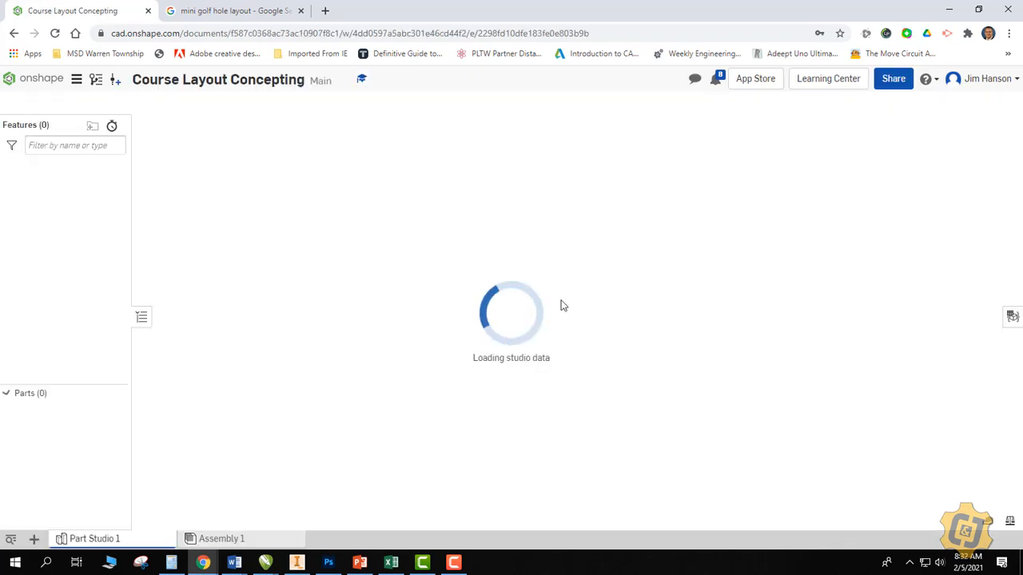
pyautogui.doubleClick(40, 248)
pyautogui.press('n')
# Set the circle-ended hole's overall height to 220 in the course layout sketch.
pyautogui.moveTo(858, 398); pyautogui.dragTo(794, 265, button='middle')
pyautogui.doubleClick(804, 325)
pyautogui.write('22')
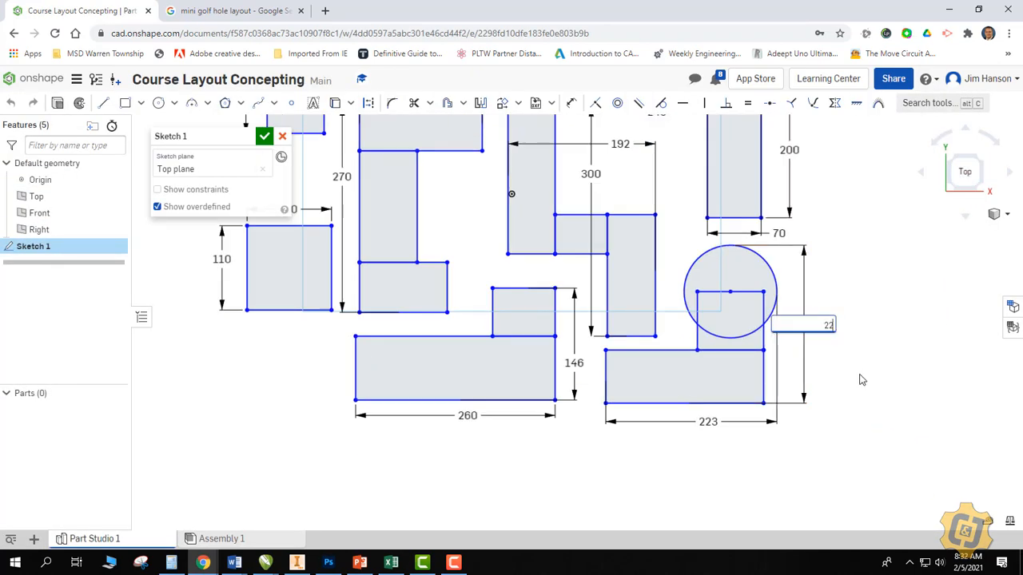
pyautogui.write('0')
pyautogui.press('Return')
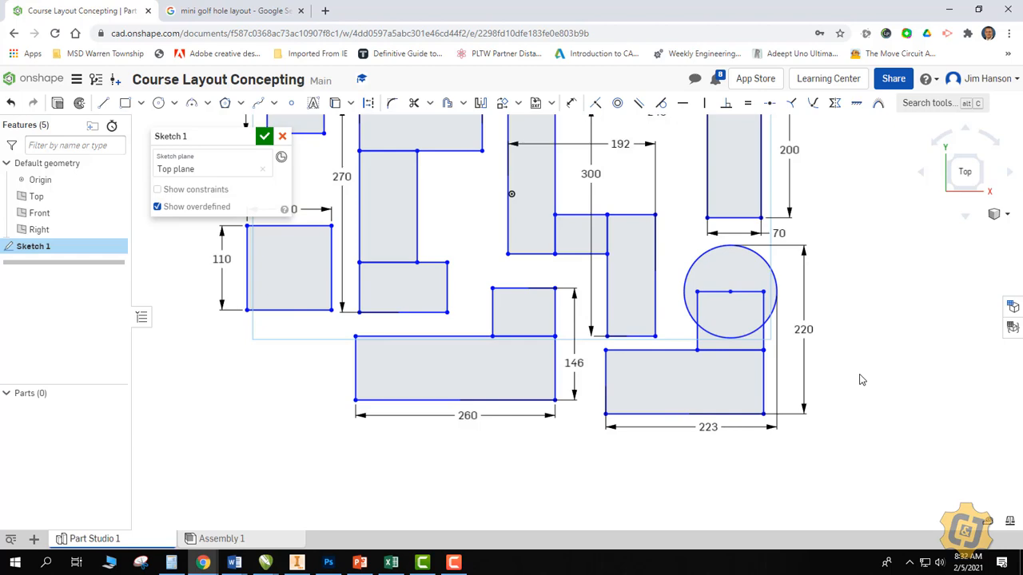
pyautogui.press('f')
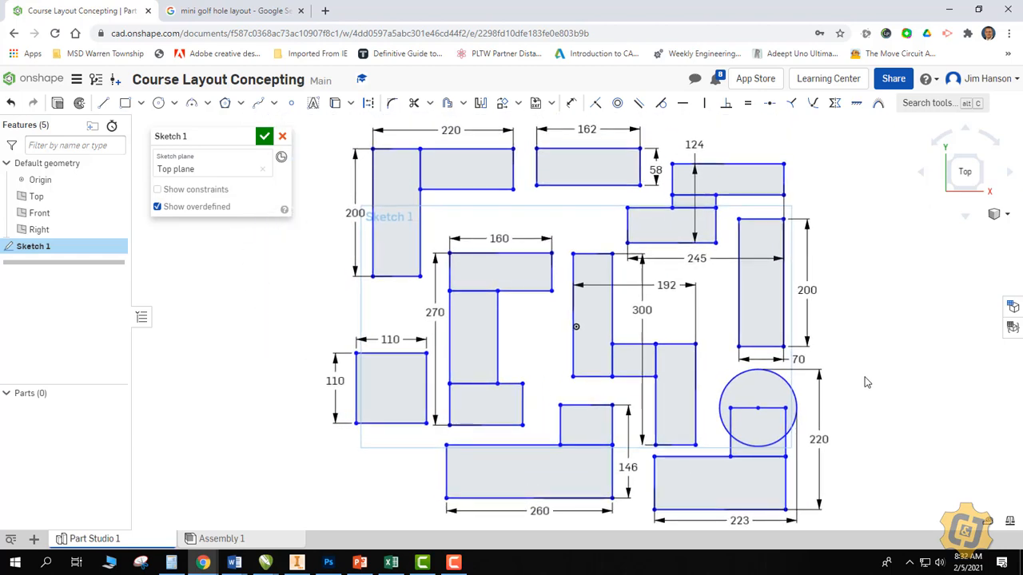